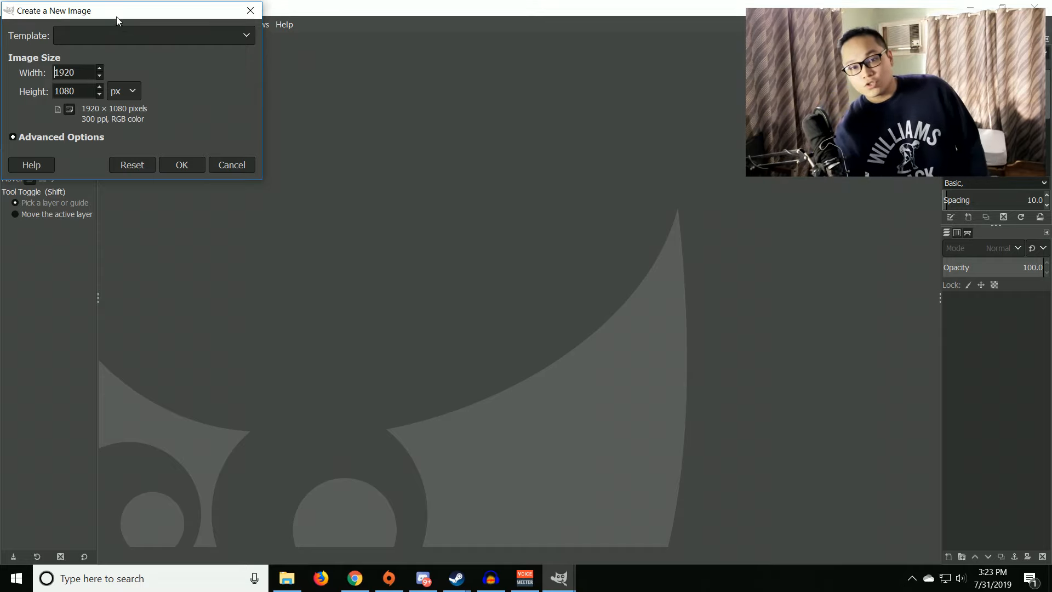
# Create a new blank image of 1920 × 1080 px
pyautogui.click(190, 164)
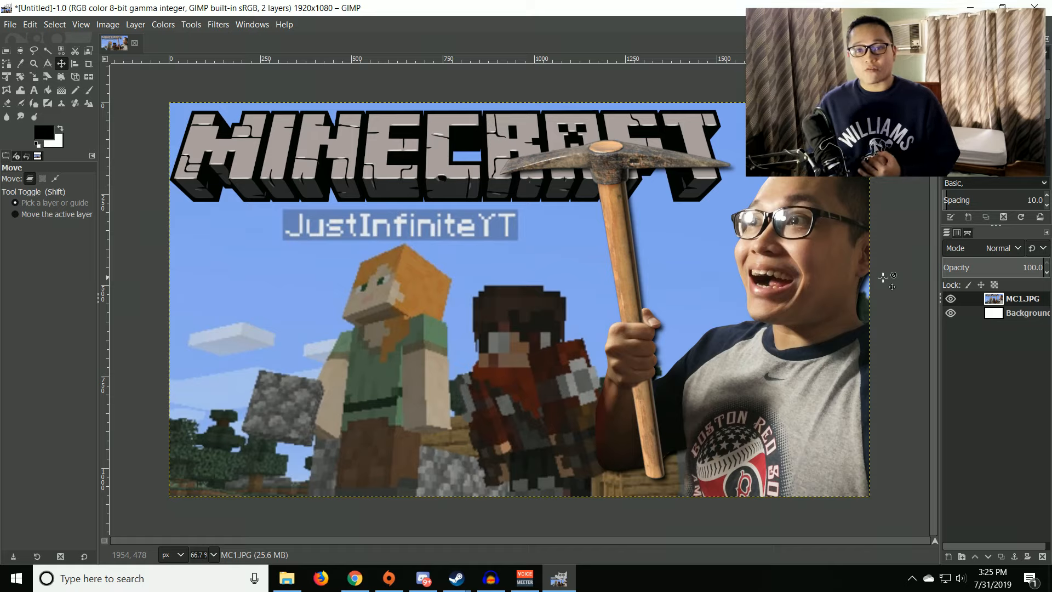
# Try the Paintbrush on the Minecraft picture with black, white and red strokes, and undo them
pyautogui.press('p')
pyautogui.moveTo(271, 331)
pyautogui.mouseDown()
pyautogui.moveTo(418, 242)
pyautogui.moveTo(490, 335)
pyautogui.moveTo(344, 365)
pyautogui.moveTo(540, 280)
pyautogui.moveTo(489, 335)
pyautogui.moveTo(564, 307)
pyautogui.mouseUp()
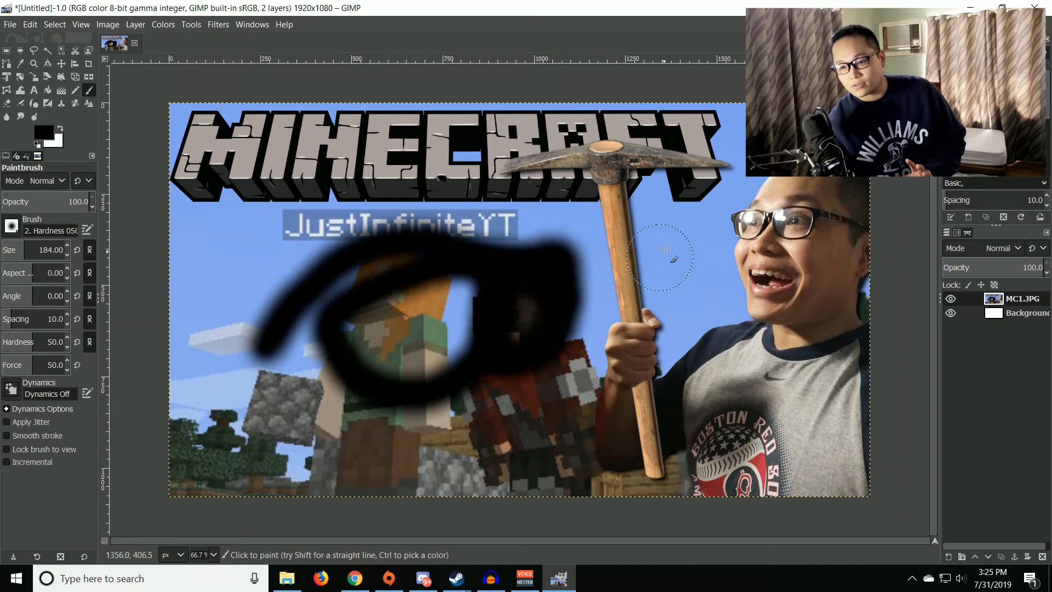
pyautogui.moveTo(676, 243); pyautogui.dragTo(683, 258)
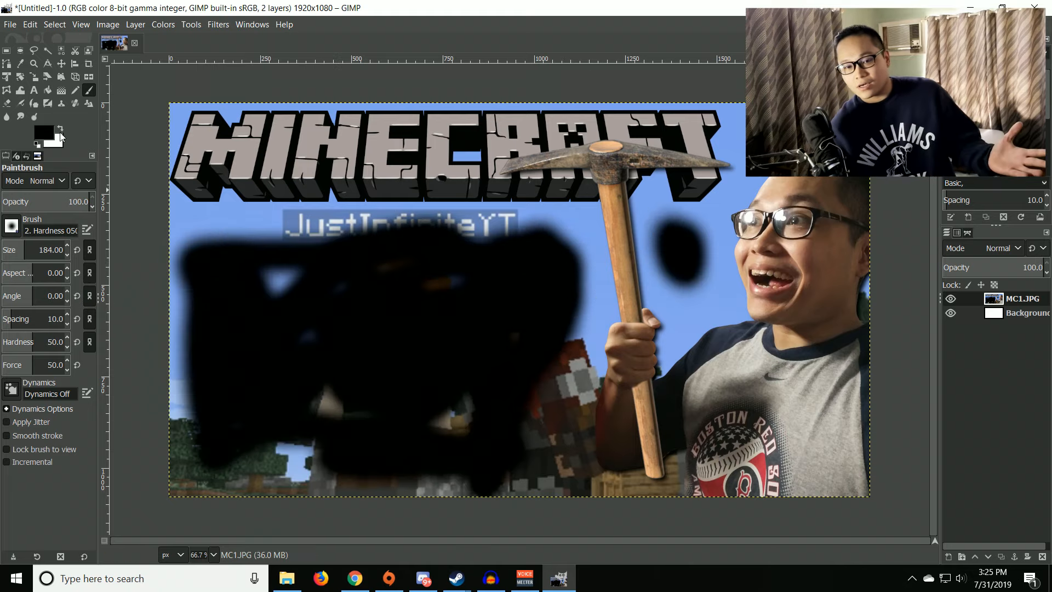
pyautogui.click(60, 128)
pyautogui.moveTo(810, 183)
pyautogui.mouseDown()
pyautogui.moveTo(821, 356)
pyautogui.moveTo(789, 362)
pyautogui.moveTo(751, 410)
pyautogui.mouseUp()
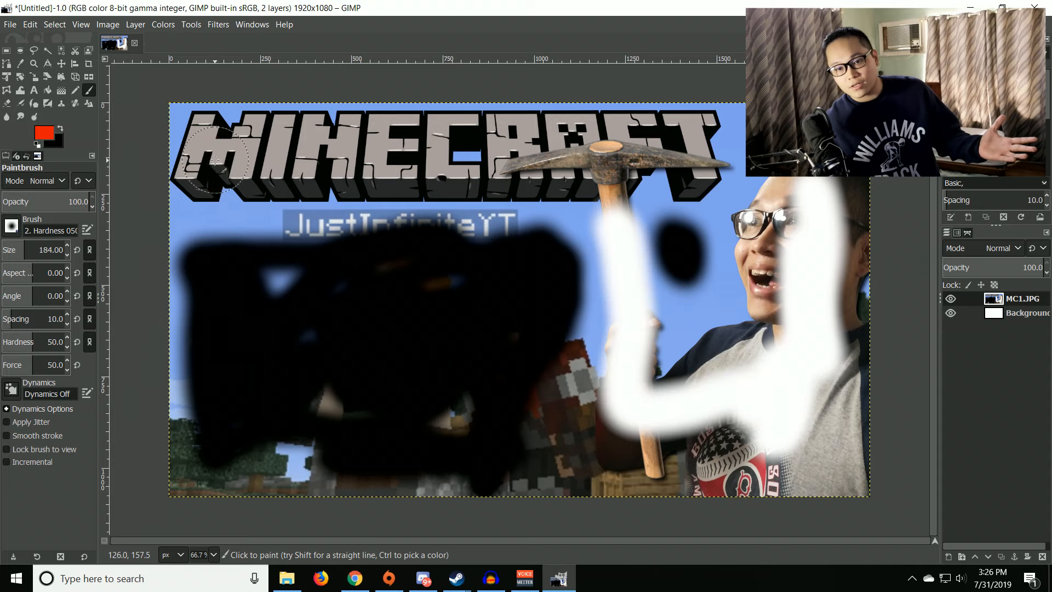
pyautogui.moveTo(230, 159); pyautogui.dragTo(590, 135)
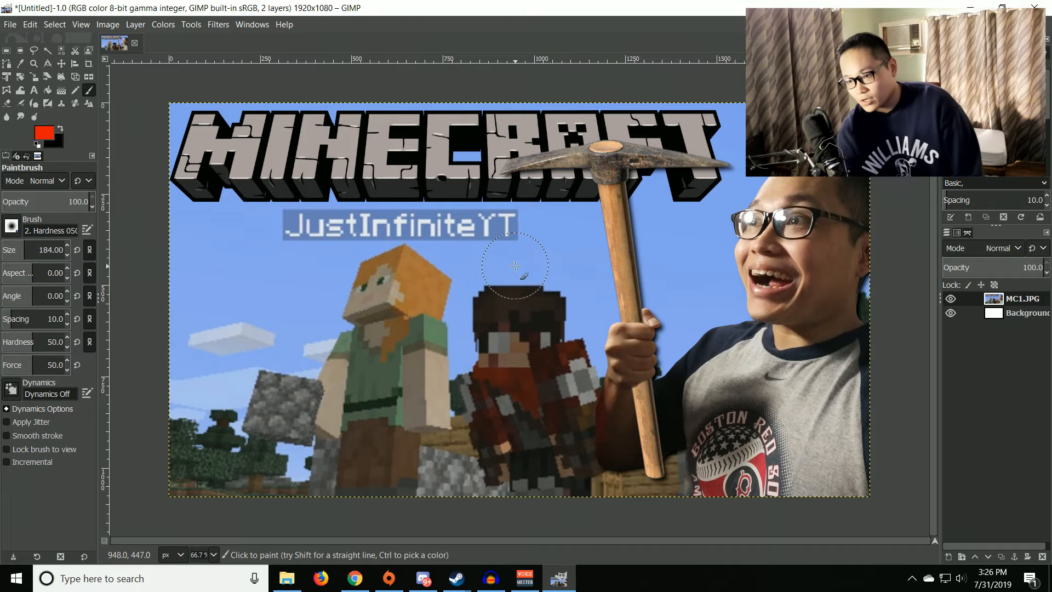
pyautogui.hotkey('ctrl', 'z')
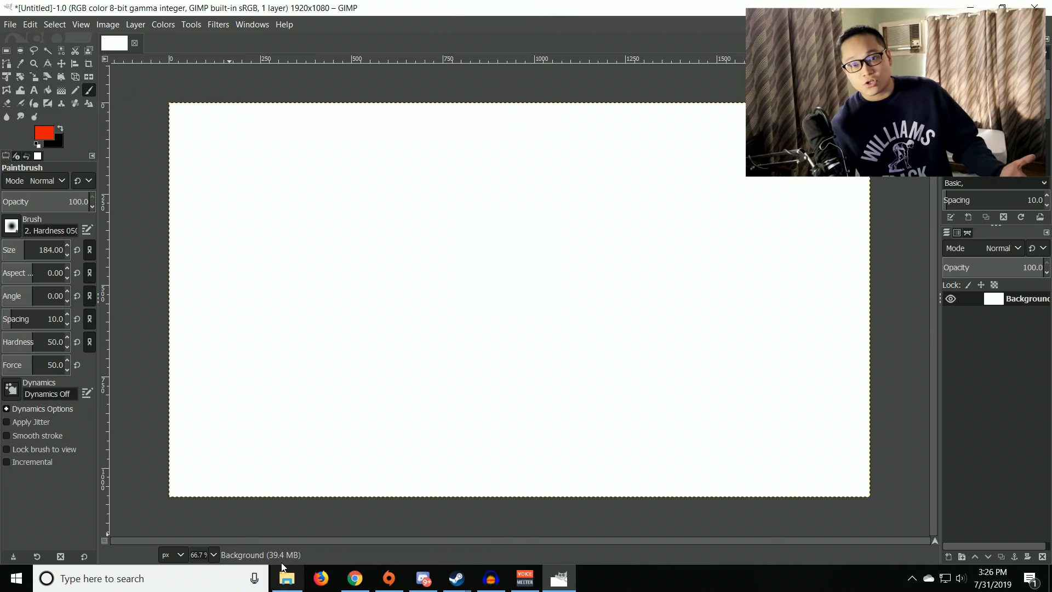
# Switch to the Chrome browser
pyautogui.click(353, 585)
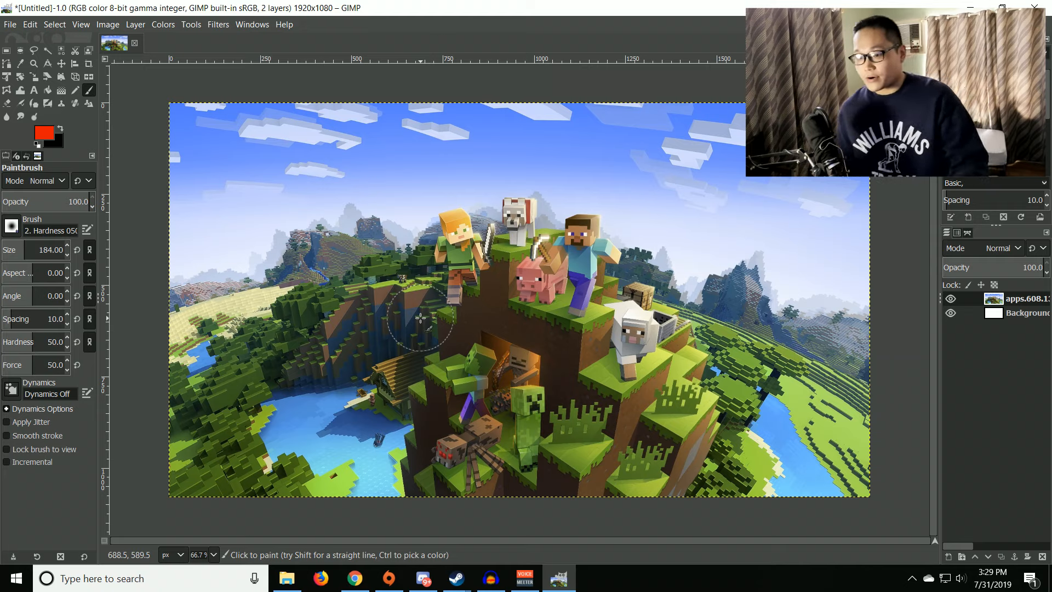
# Try a Paintbrush stroke across the Minecraft landscape background, and undo it
pyautogui.moveTo(480, 200)
pyautogui.mouseDown()
pyautogui.moveTo(449, 358)
pyautogui.moveTo(417, 367)
pyautogui.mouseUp()
pyautogui.hotkey('ctrl', 'z')
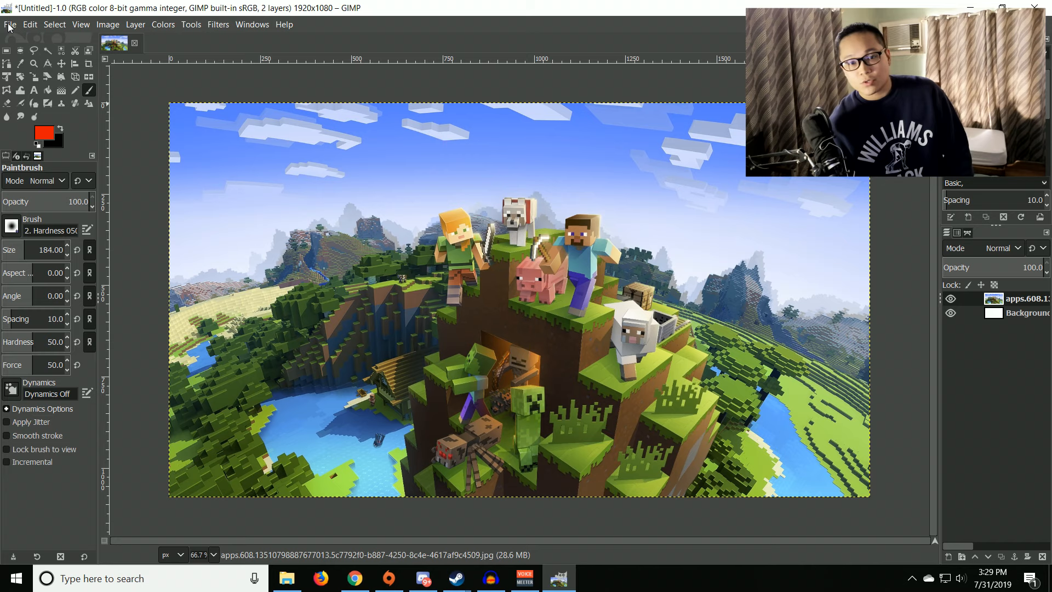
# Create a second image of 1920 × 1080 px, check the Minecraft background image and return to the new one
pyautogui.click(9, 27)
pyautogui.click(25, 40)
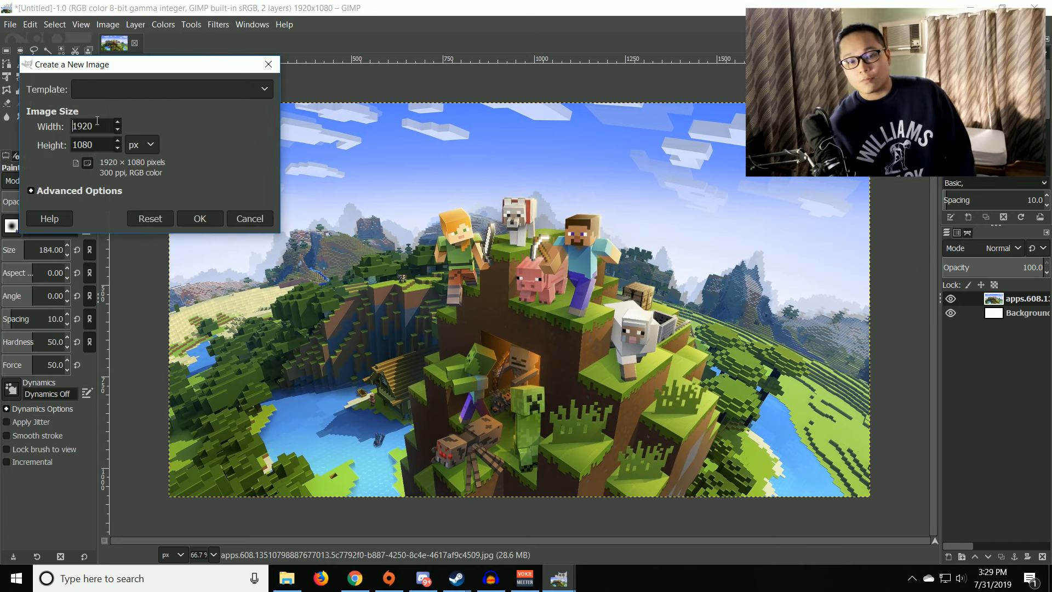
pyautogui.click(200, 218)
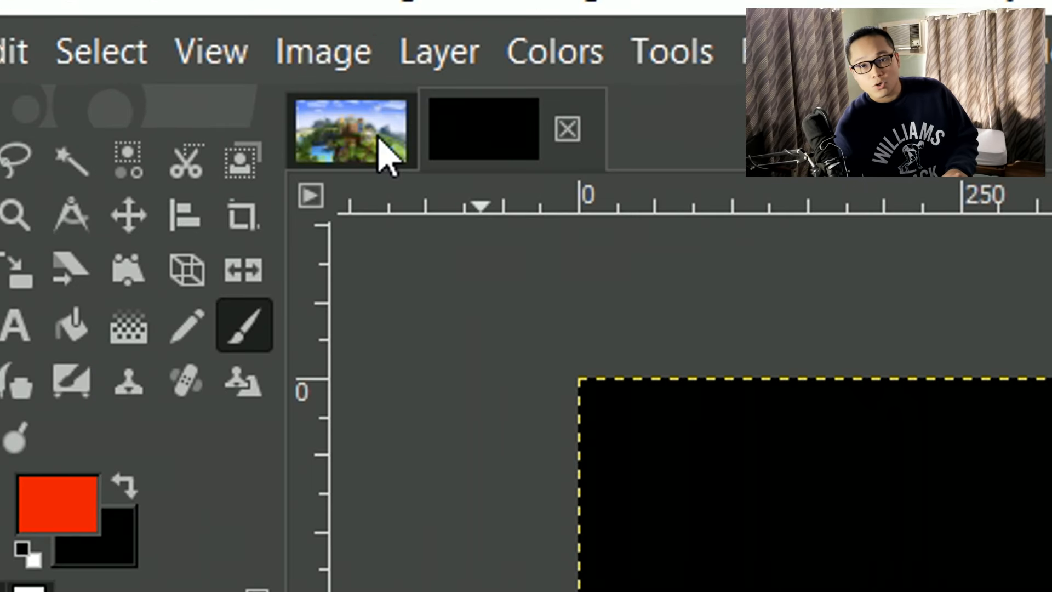
pyautogui.click(391, 154)
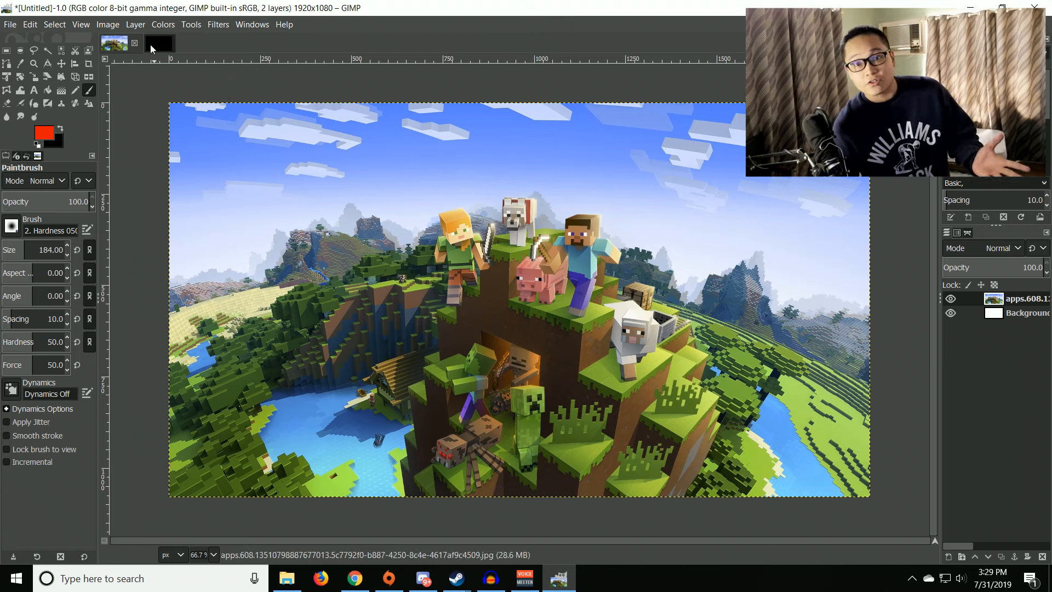
pyautogui.click(150, 44)
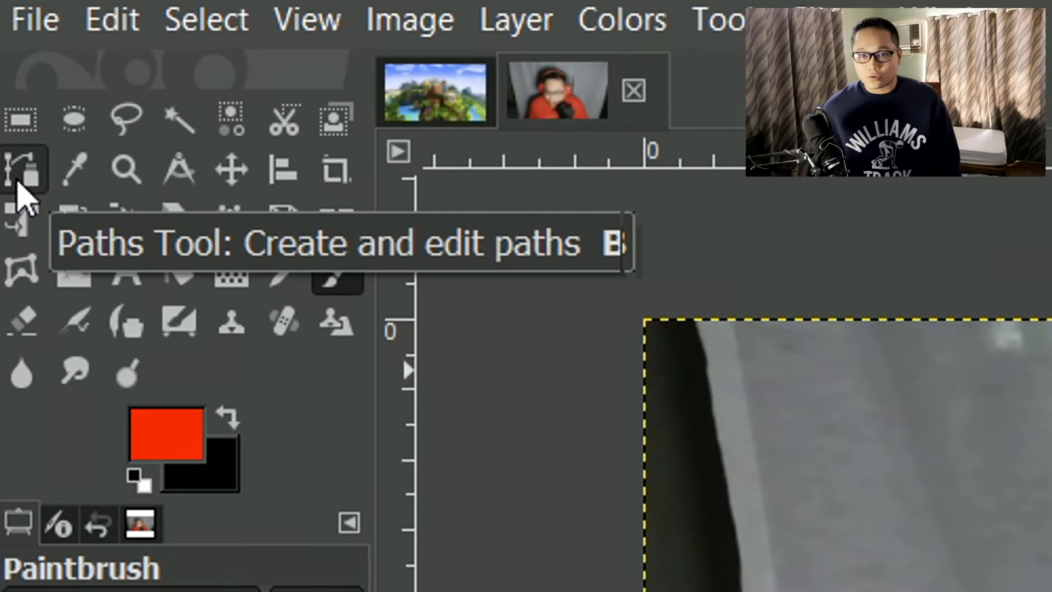
# Try drawing a rough multi-point path around the face and headset with the Paths tool
pyautogui.click(19, 181)
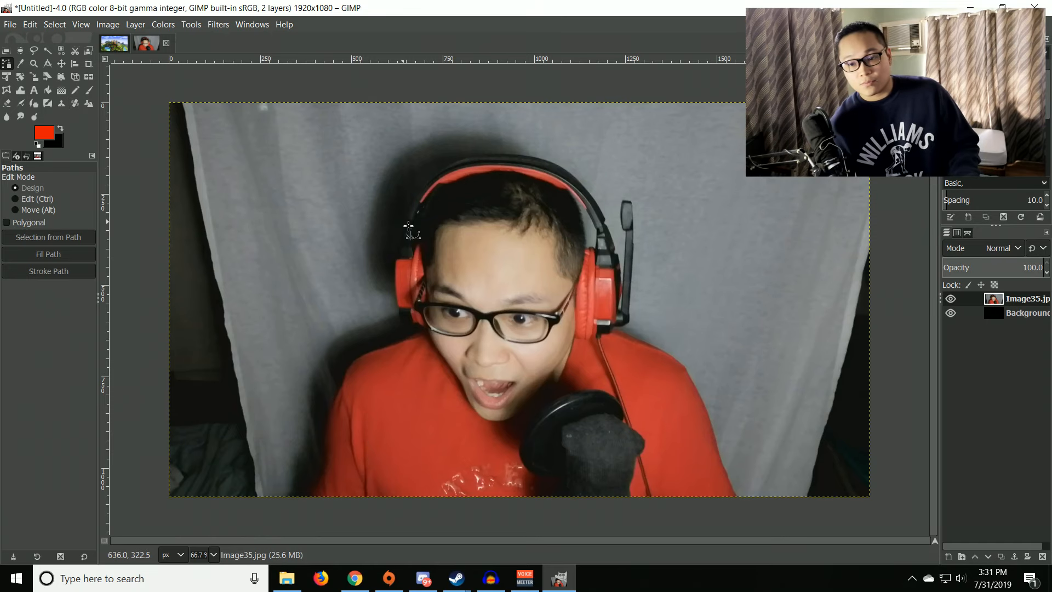
pyautogui.moveTo(466, 245)
pyautogui.mouseDown()
pyautogui.moveTo(490, 274)
pyautogui.moveTo(570, 278)
pyautogui.mouseUp()
pyautogui.click(672, 259)
pyautogui.click(689, 253)
pyautogui.click(726, 332)
pyautogui.click(727, 346)
pyautogui.click(534, 413)
pyautogui.click(512, 415)
pyautogui.click(432, 387)
pyautogui.click(415, 364)
pyautogui.click(399, 324)
pyautogui.click(413, 283)
pyautogui.click(439, 253)
# Undo every anchor point of the rough path on the photo
pyautogui.hotkey('ctrl', 'z')
pyautogui.hotkey('ctrl', 'z')
pyautogui.hotkey('ctrl', 'z')
pyautogui.hotkey('ctrl', 'z')
pyautogui.hotkey('ctrl', 'z')
pyautogui.hotkey('ctrl', 'z')
pyautogui.hotkey('ctrl', 'z')
pyautogui.hotkey('ctrl', 'z')
pyautogui.hotkey('ctrl', 'z')
pyautogui.hotkey('ctrl', 'z')
pyautogui.hotkey('ctrl', 'z')
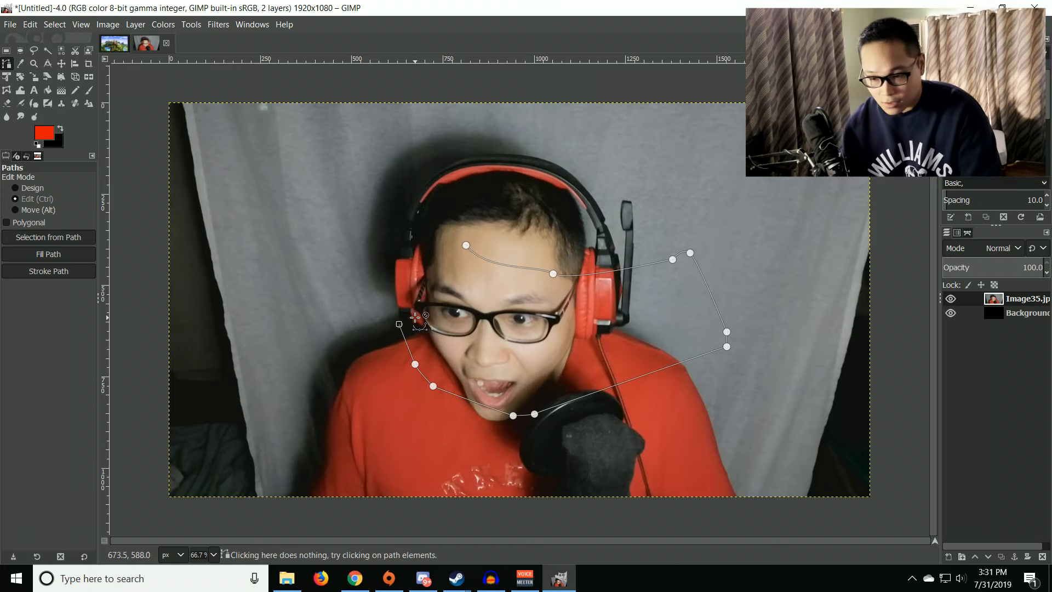
pyautogui.hotkey('ctrl', 'z')
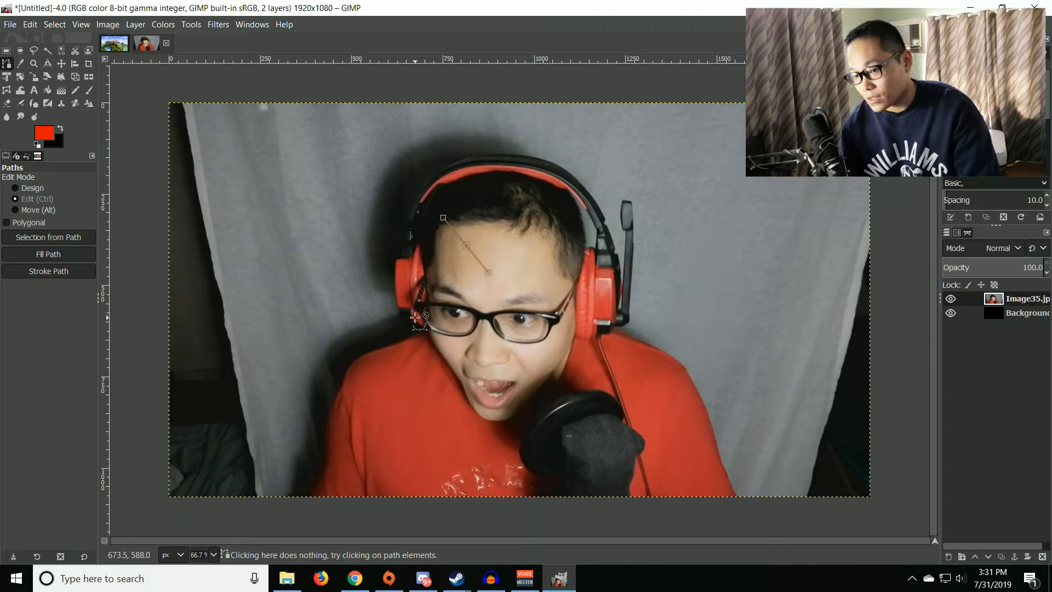
pyautogui.hotkey('ctrl', 'z')
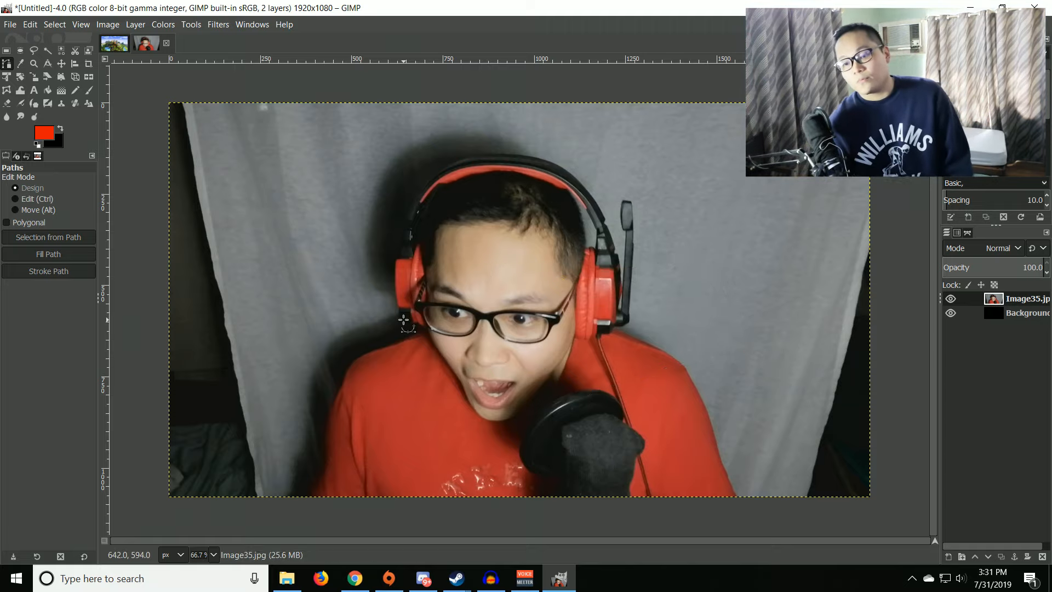
# Try Fuzzy Select on the grey curtain behind the person, return to the Paths tool and clear the selection
pyautogui.click(48, 50)
pyautogui.click(706, 315)
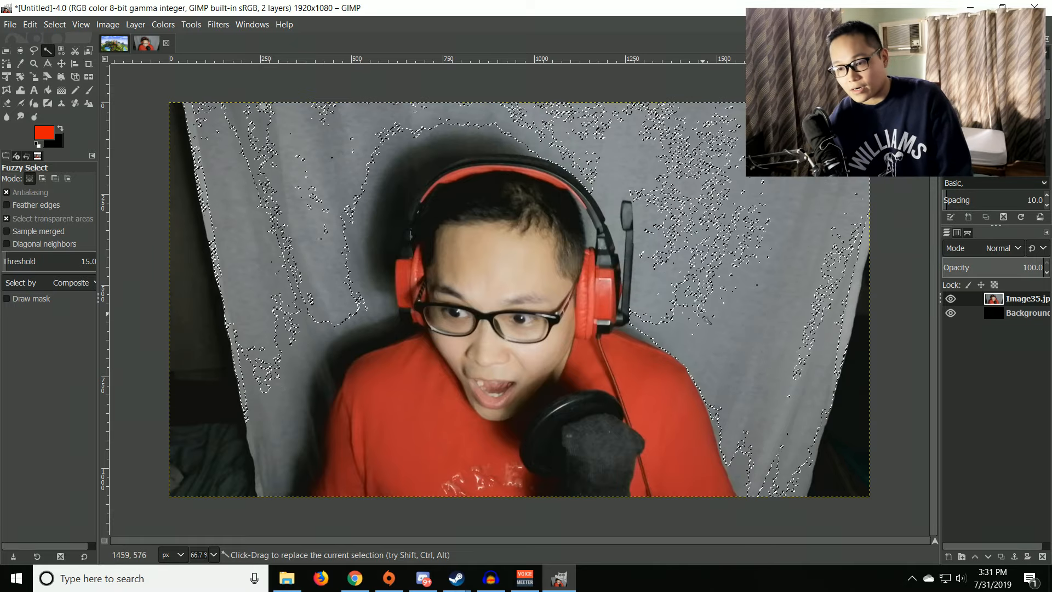
pyautogui.click(8, 64)
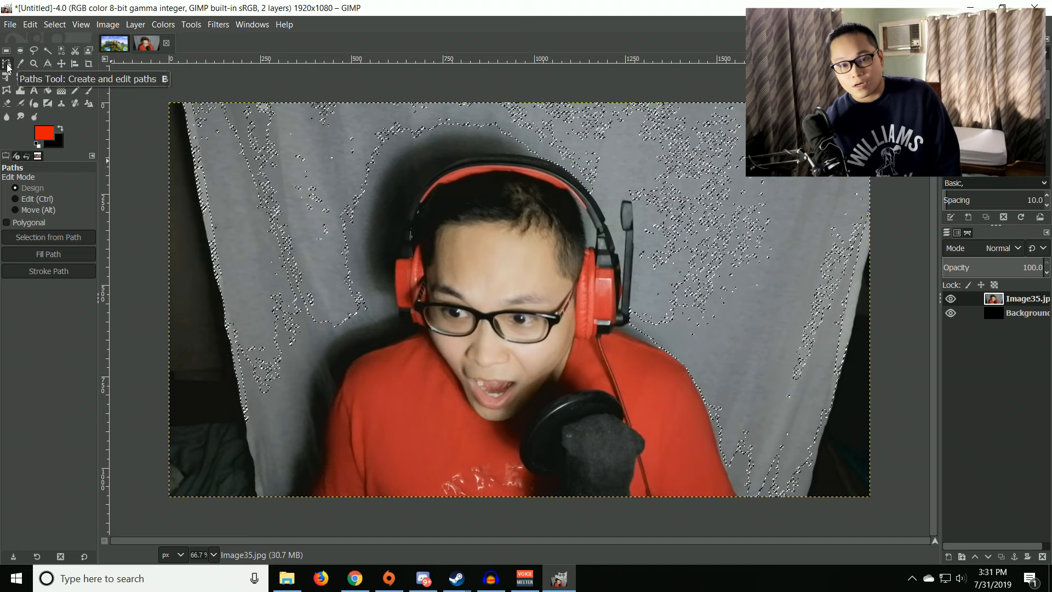
pyautogui.click(53, 22)
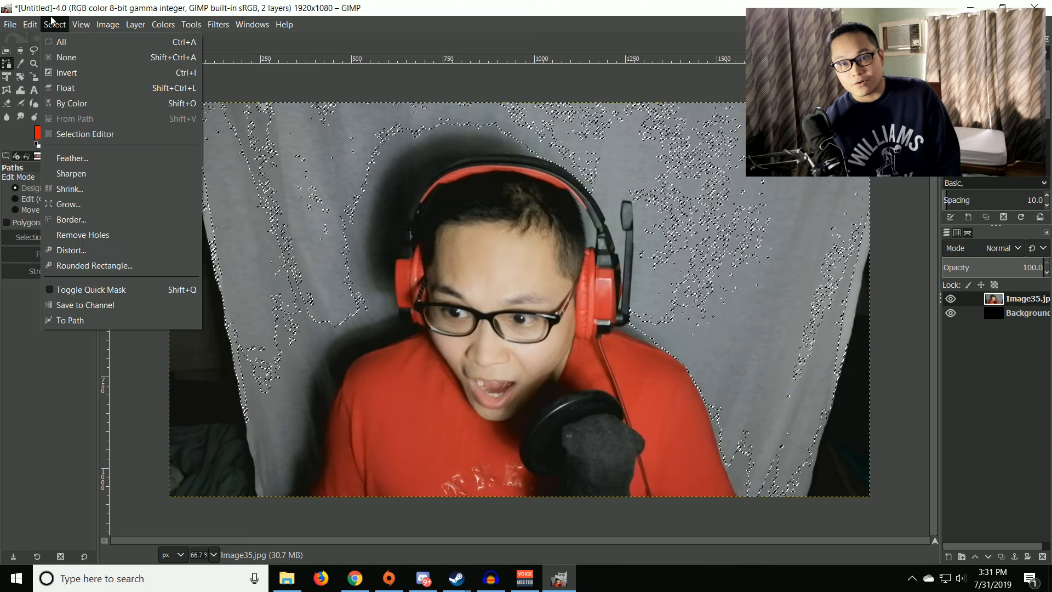
pyautogui.click(66, 57)
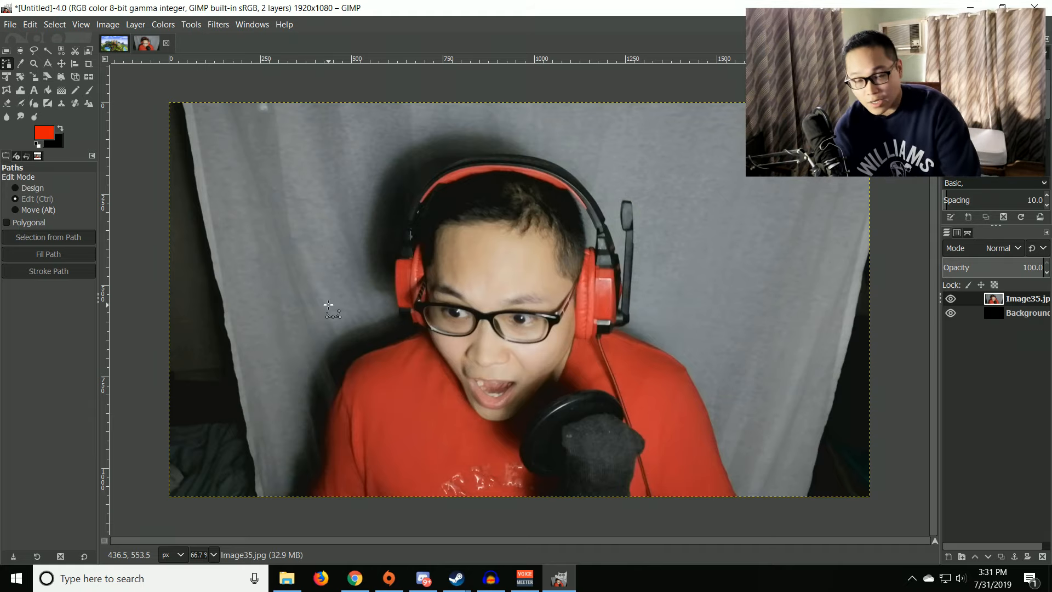
# Trace a path along the upper arm and shoulder on the photo's left side, up to the neck
pyautogui.scroll(2, 340, 376)
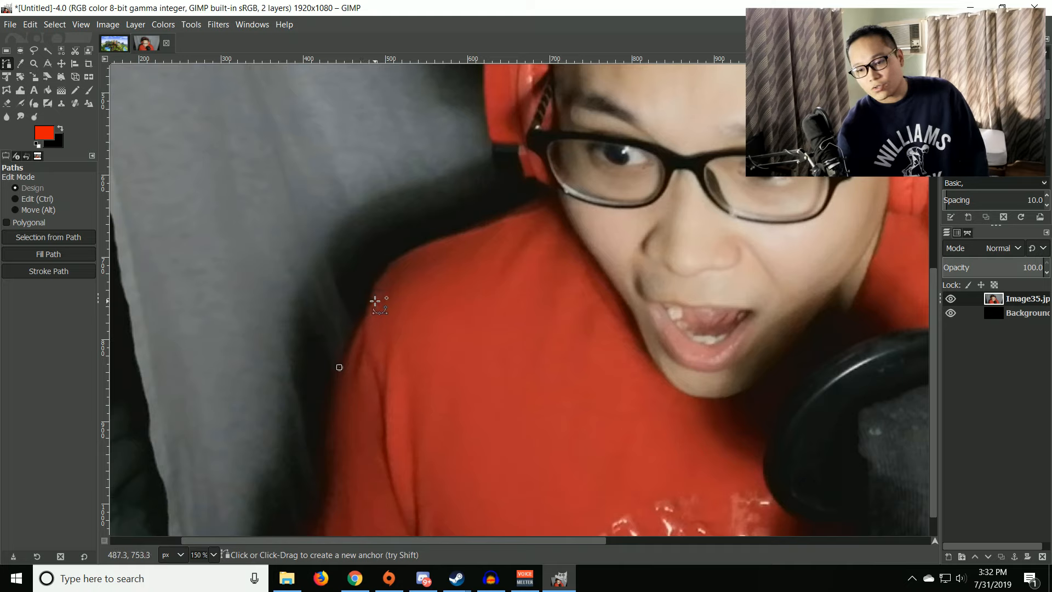
pyautogui.click(371, 300)
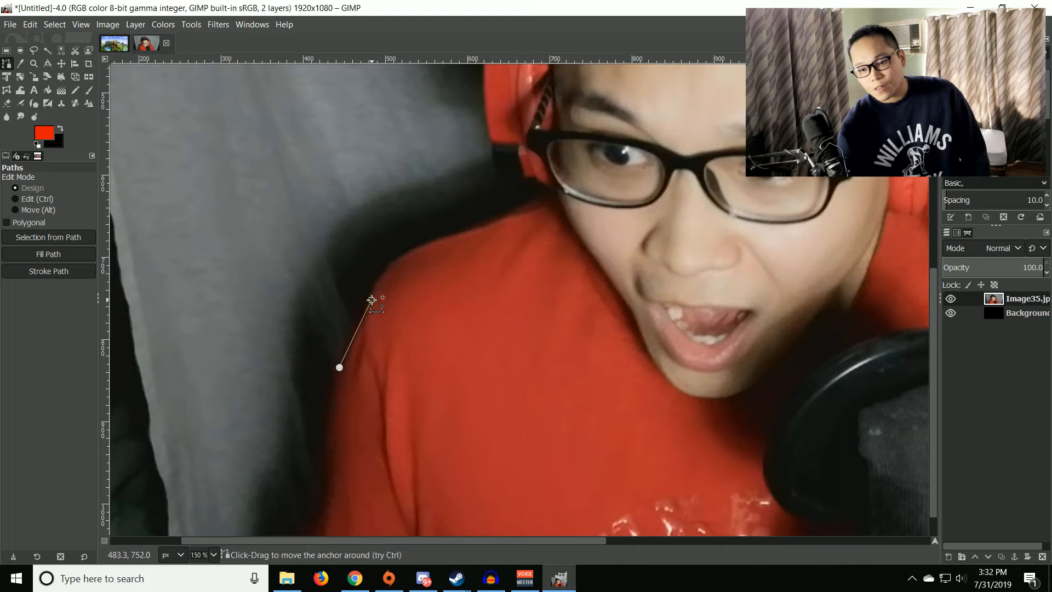
pyautogui.click(410, 252)
pyautogui.click(479, 230)
pyautogui.click(544, 208)
pyautogui.click(558, 202)
# Continue the path from the neck around the left ear cup and up the side of the headset
pyautogui.click(542, 187)
pyautogui.click(500, 174)
pyautogui.click(492, 121)
pyautogui.scroll(5, 491, 132)
pyautogui.click(493, 196)
pyautogui.click(577, 94)
# Continue the path down the right side of the headset, over the shoulder and along the arm to the canvas's lower edge
pyautogui.scroll(-3, 624, 129)
pyautogui.scroll(-3, 624, 129)
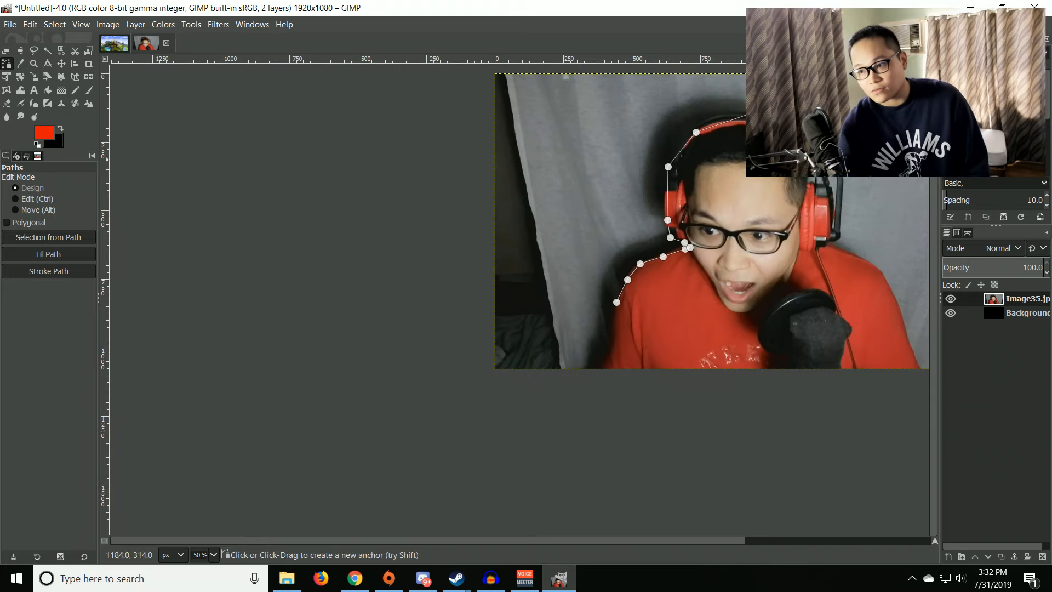
pyautogui.click(829, 192)
pyautogui.click(841, 246)
pyautogui.moveTo(888, 290); pyautogui.dragTo(891, 294)
pyautogui.click(924, 374)
# Run the path back just below the canvas and close it at its first anchor point on the arm
pyautogui.click(922, 394)
pyautogui.click(715, 388)
pyautogui.click(633, 381)
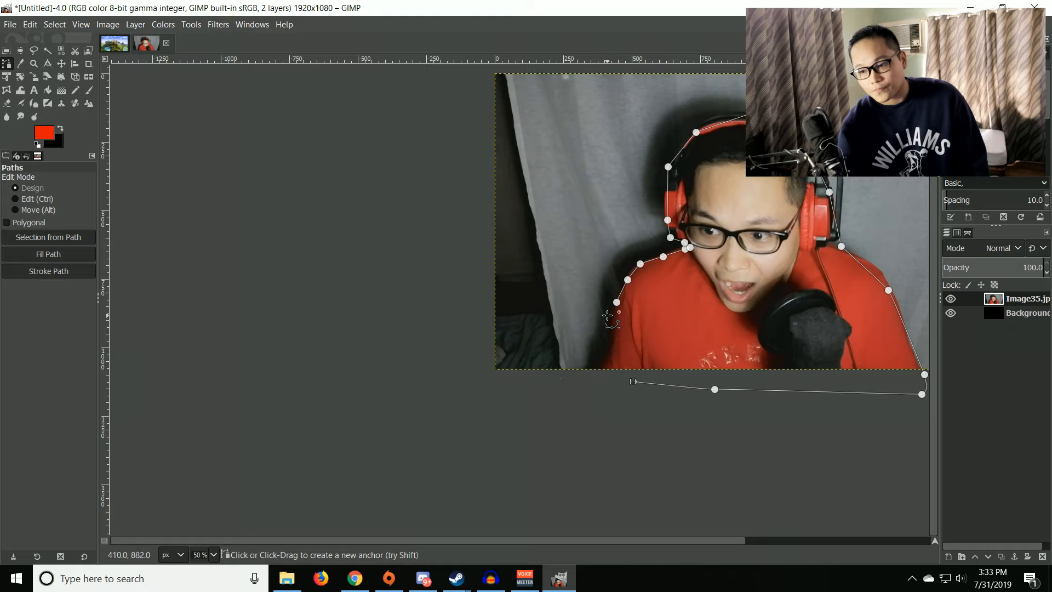
pyautogui.click(596, 381)
pyautogui.press('ctrl')
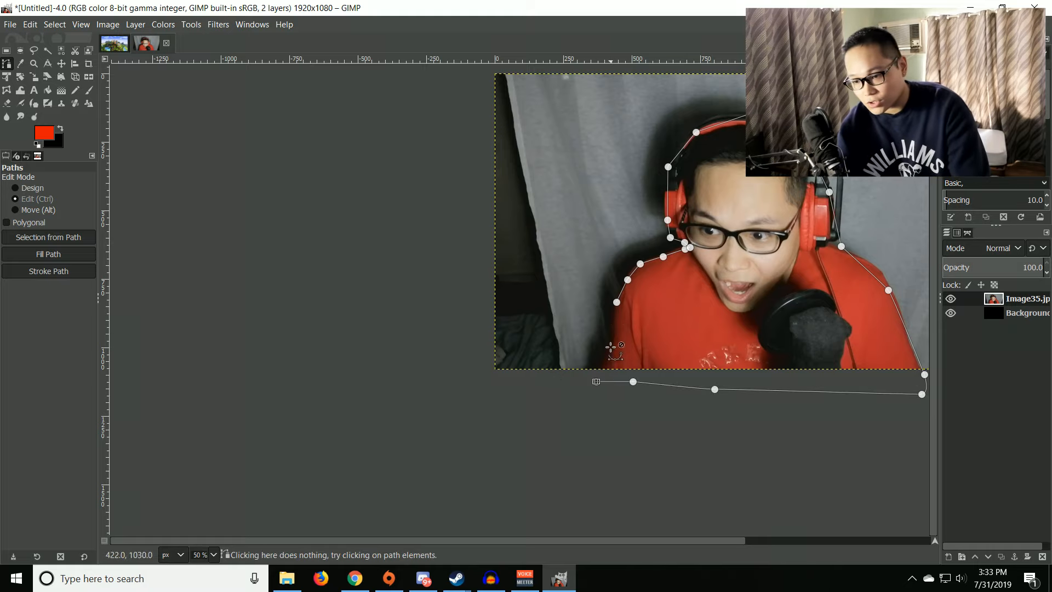
pyautogui.click(616, 302)
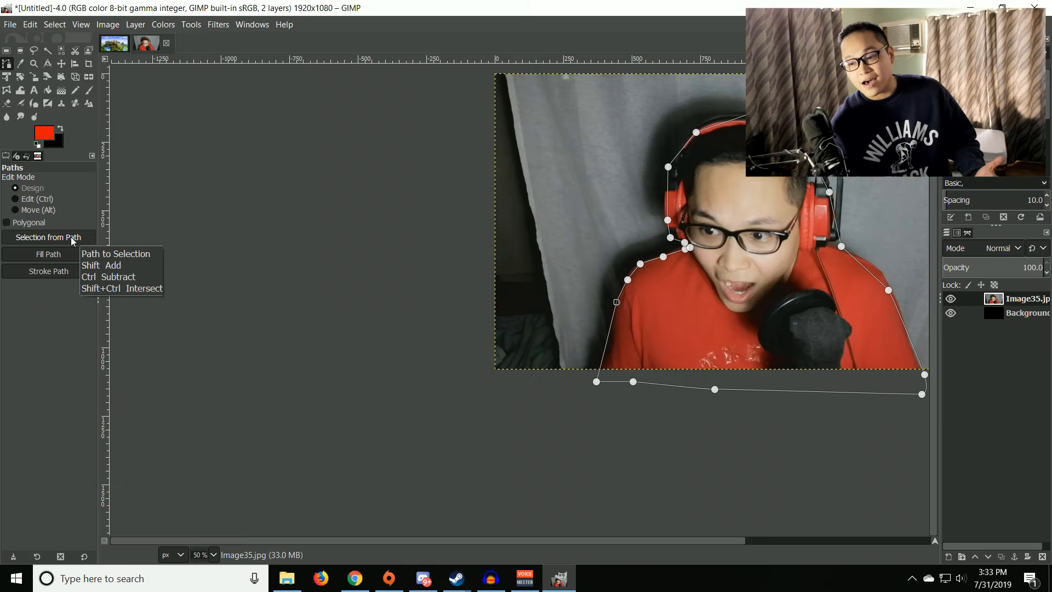
# Convert the closed path to a selection and cut the person out of the photo
pyautogui.click(71, 236)
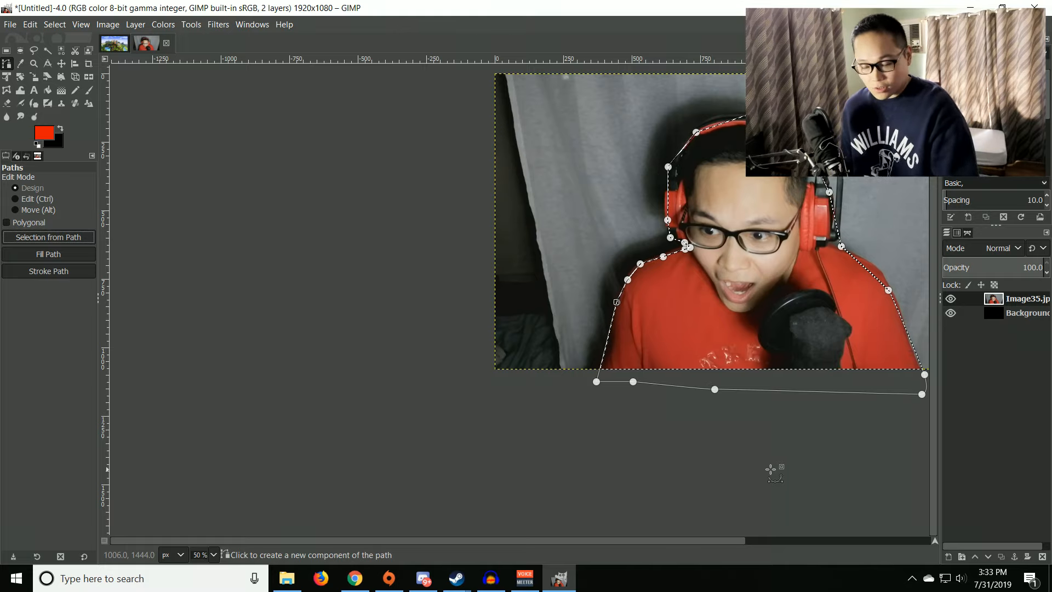
pyautogui.hotkey('ctrl', 'x')
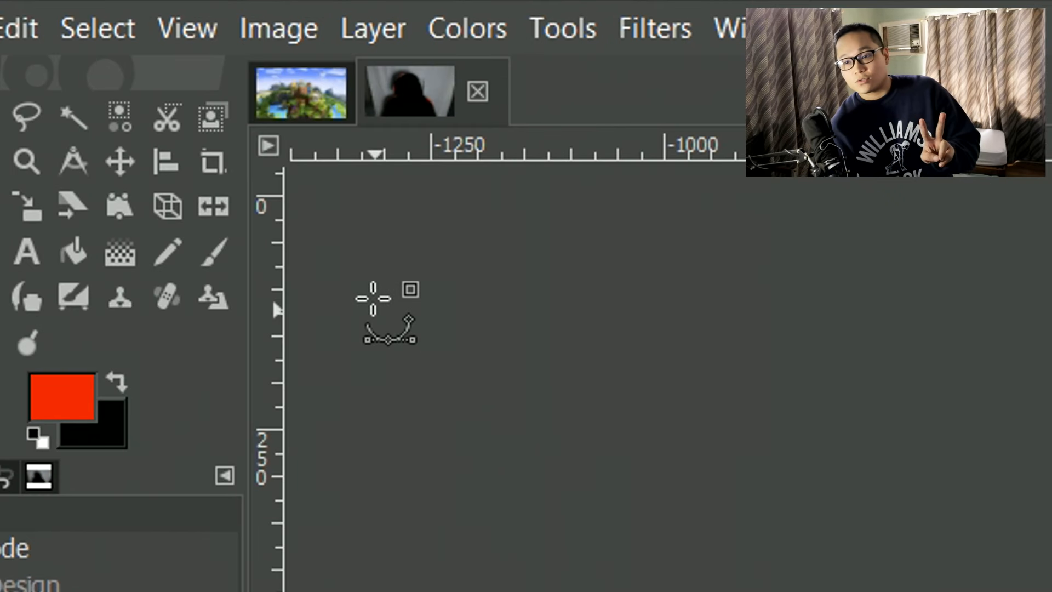
# Paste the cut-out person into the Minecraft landscape image and turn the floating selection into a new layer
pyautogui.click(291, 117)
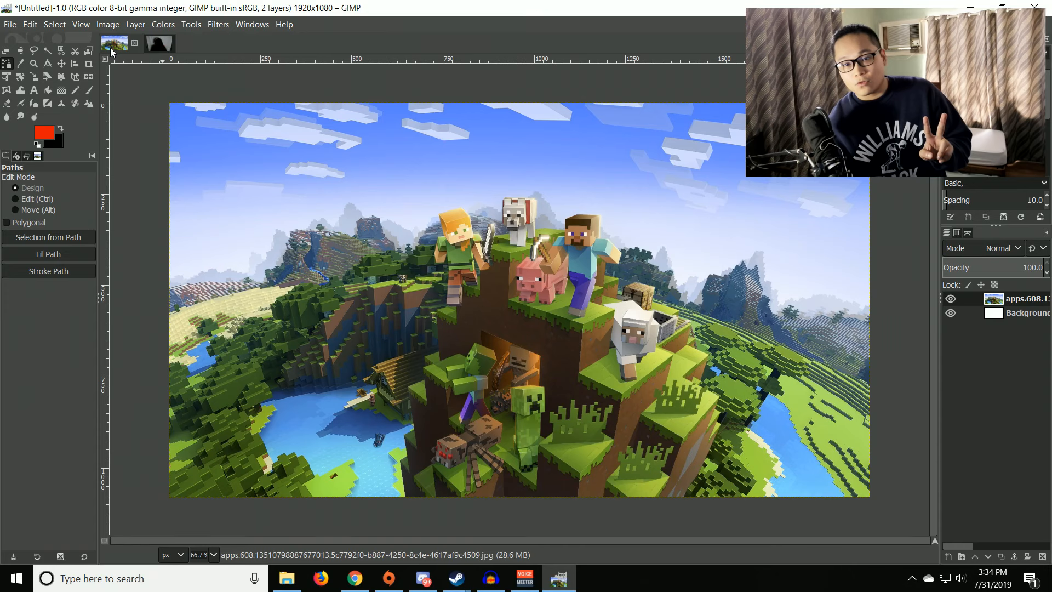
pyautogui.click(149, 45)
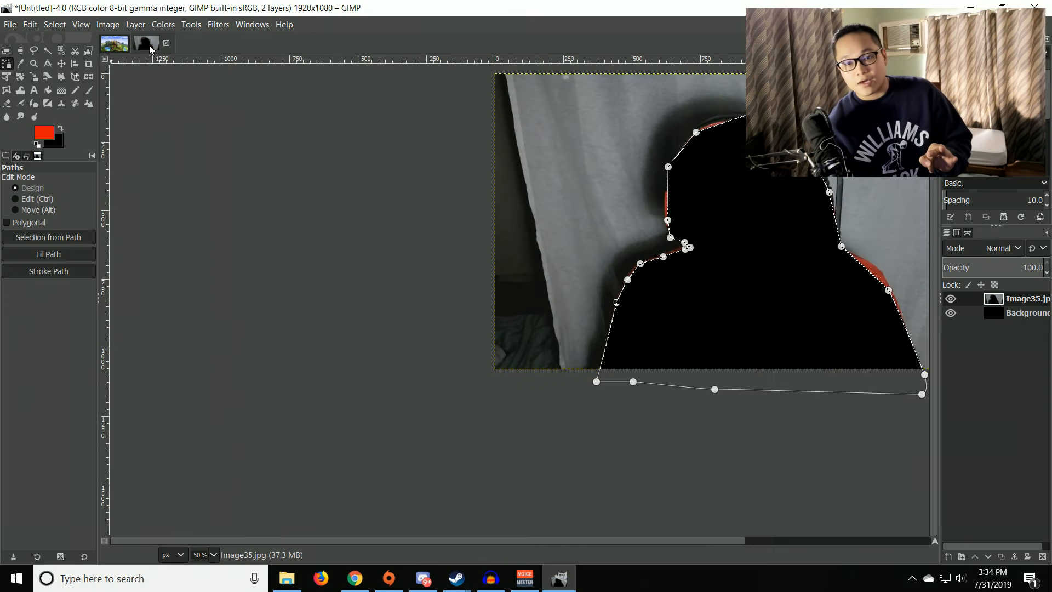
pyautogui.click(117, 50)
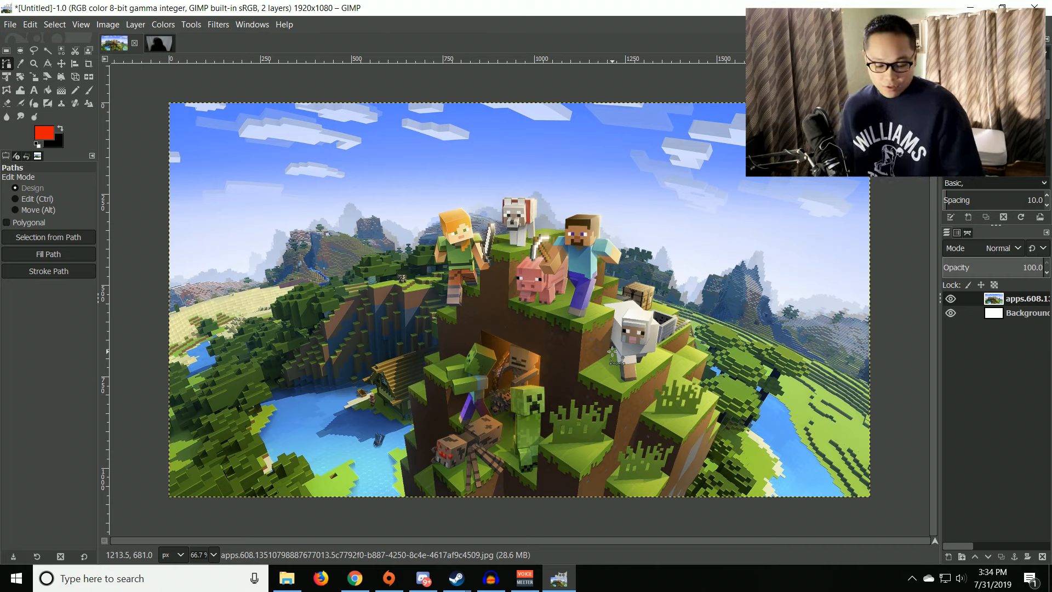
pyautogui.press('ctrl')
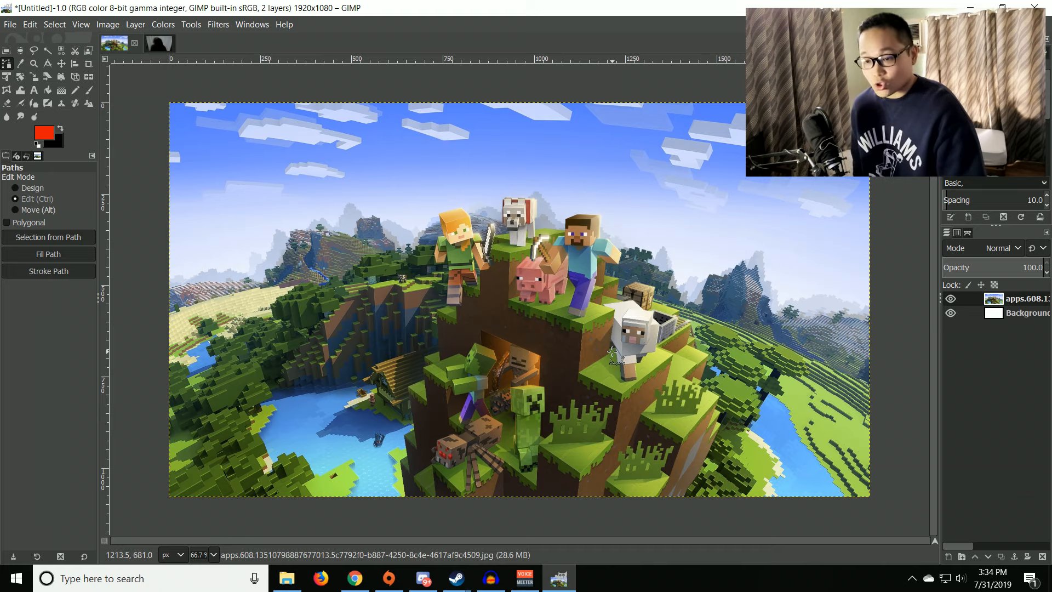
pyautogui.hotkey('ctrl', 'v')
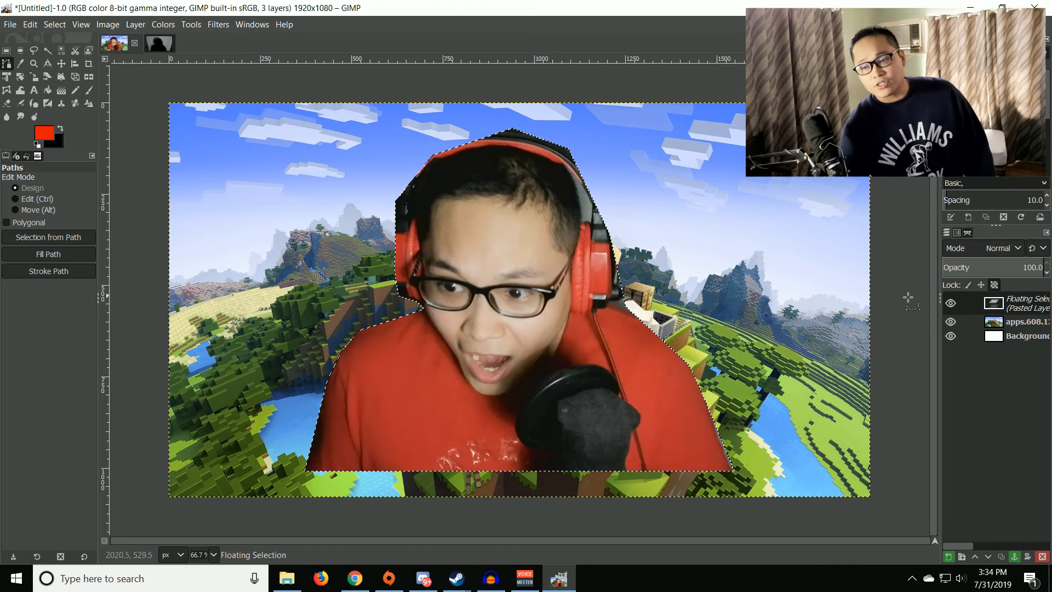
pyautogui.rightClick(972, 362)
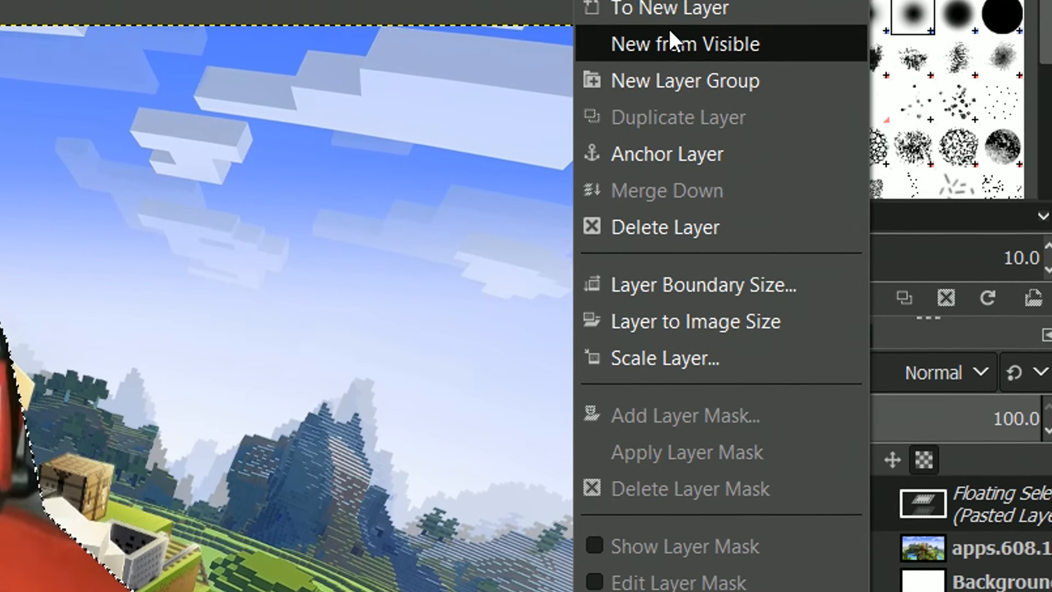
pyautogui.click(665, 12)
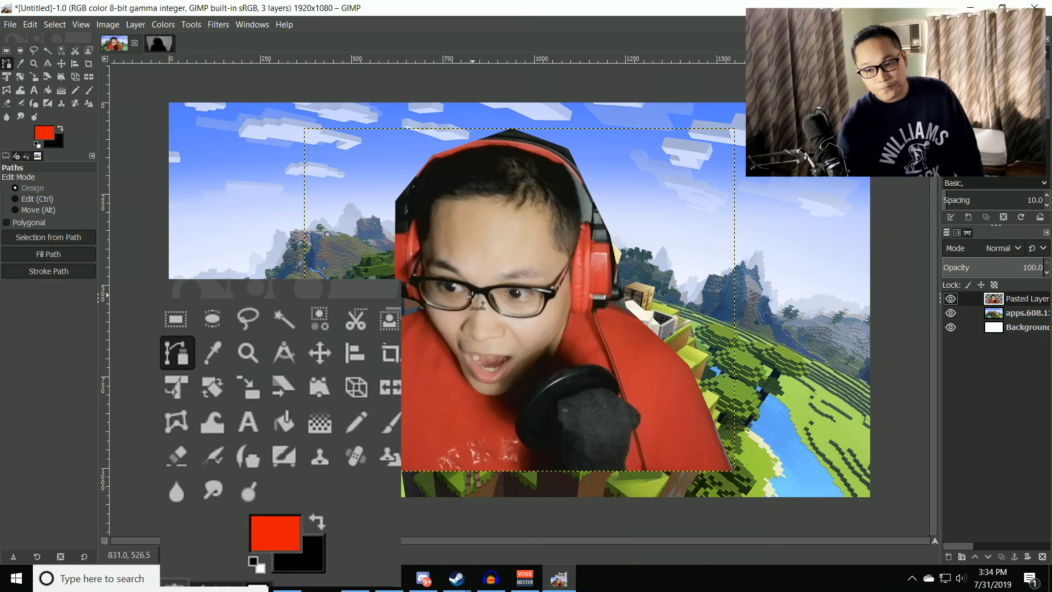
# Move the cut-out person to the canvas's lower right corner and scale the layer down slightly, keeping its aspect ratio
pyautogui.click(63, 64)
pyautogui.moveTo(551, 269); pyautogui.dragTo(622, 304)
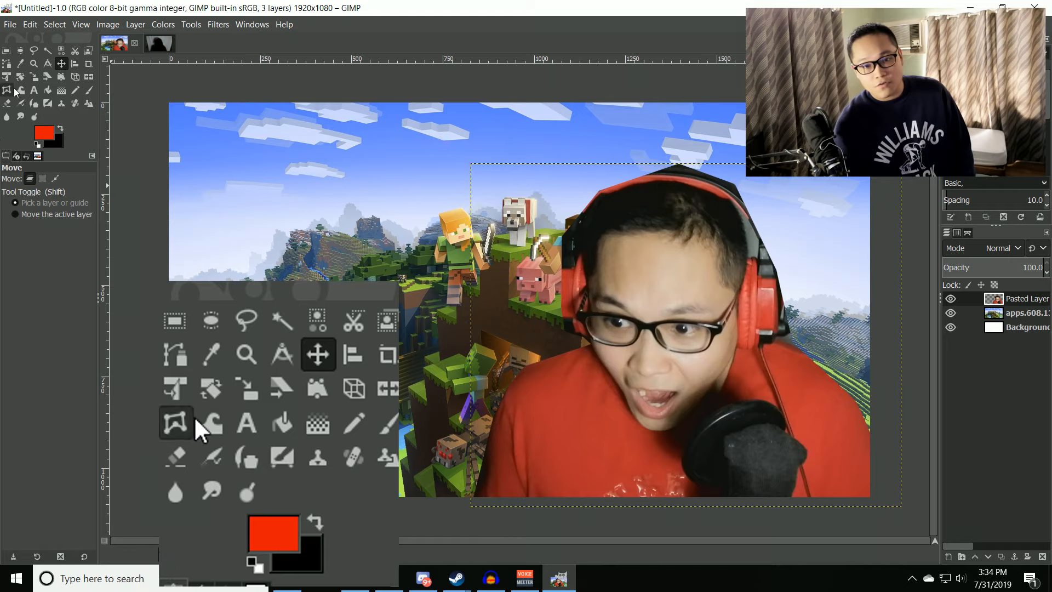
pyautogui.click(35, 78)
pyautogui.moveTo(585, 306); pyautogui.dragTo(811, 384)
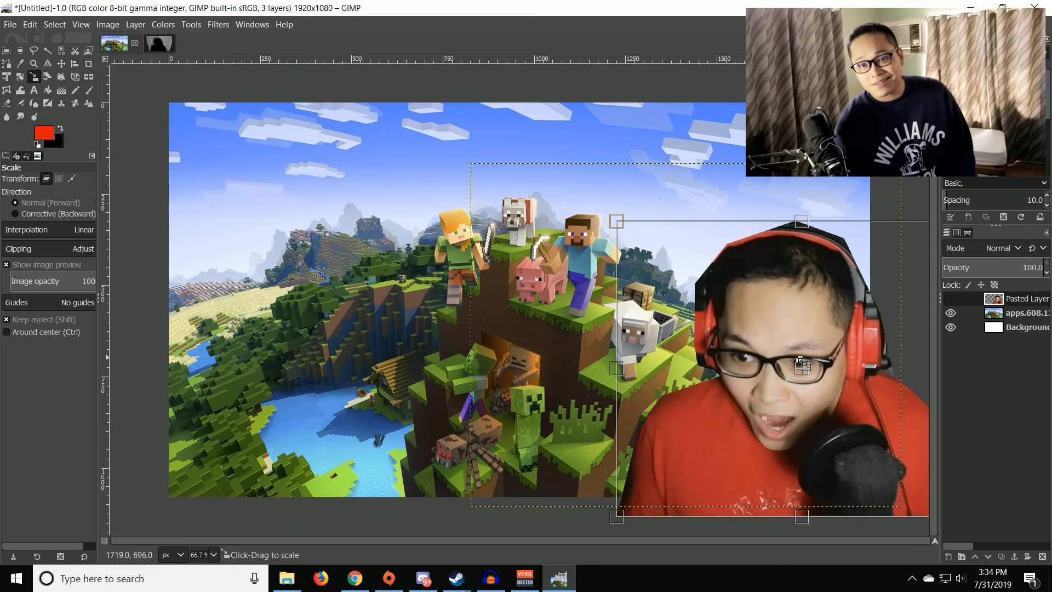
pyautogui.moveTo(779, 290); pyautogui.dragTo(769, 283)
pyautogui.moveTo(792, 367); pyautogui.dragTo(763, 372)
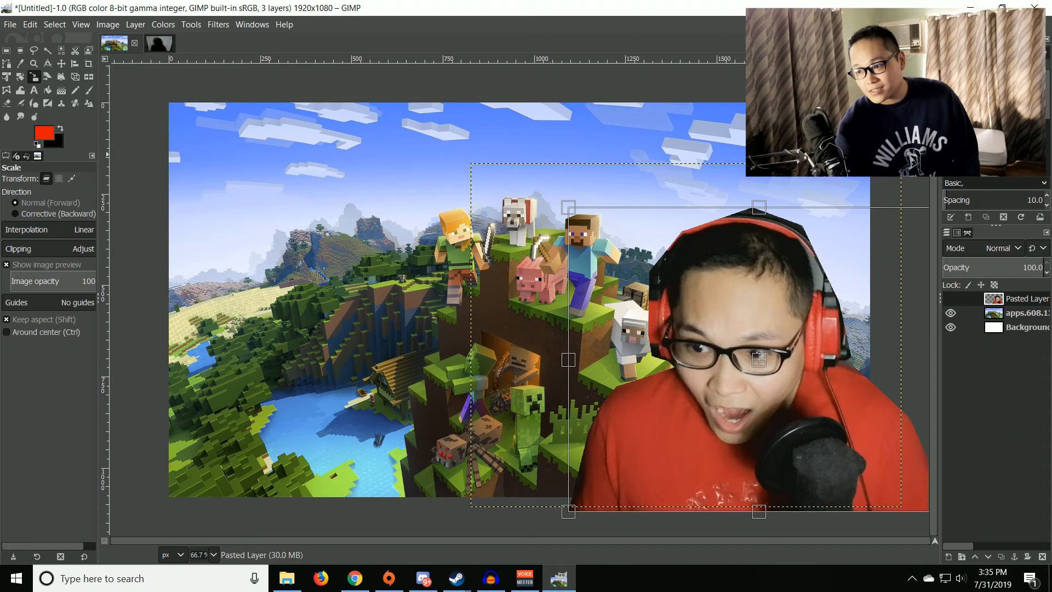
pyautogui.press('Return')
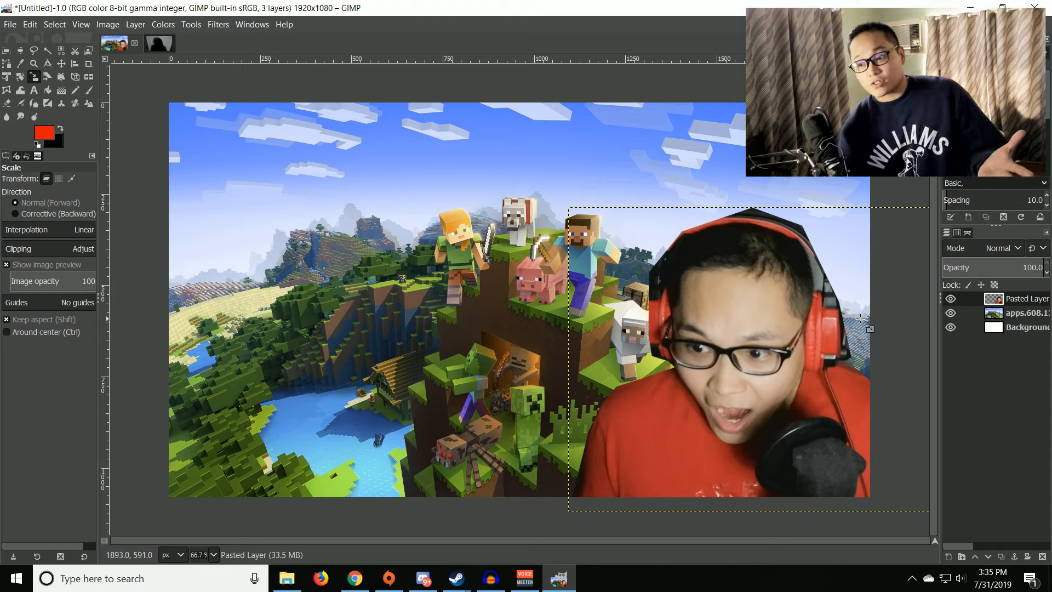
# Make the Minecraft landscape layer active and set the foreground colour to white (ffffff)
pyautogui.click(993, 312)
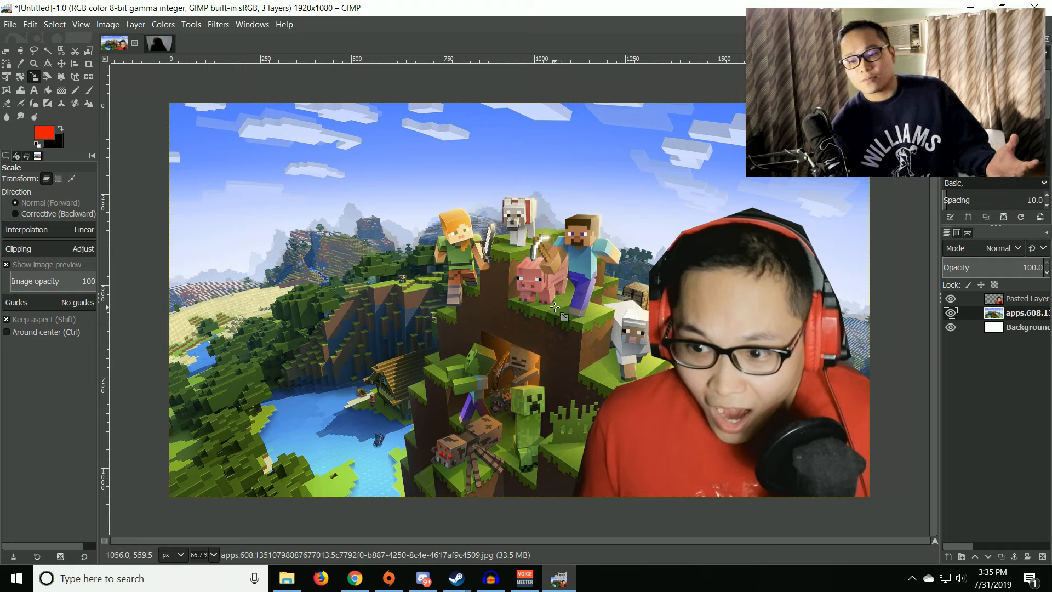
pyautogui.click(45, 130)
pyautogui.click(177, 315)
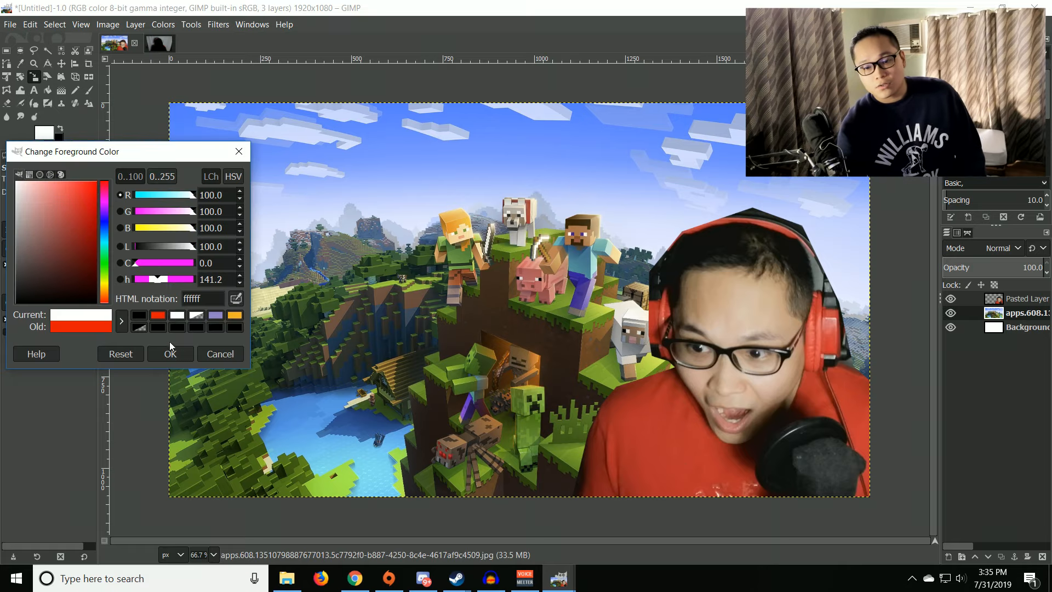
pyautogui.click(170, 354)
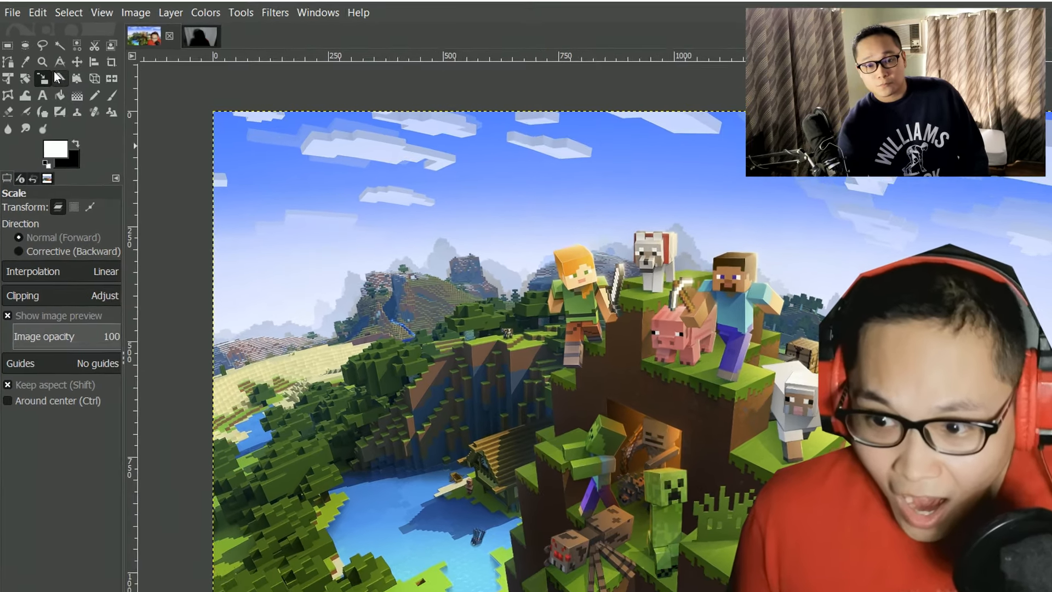
# Create a text box across the upper left sky and enter "PART 1" in it
pyautogui.click(42, 94)
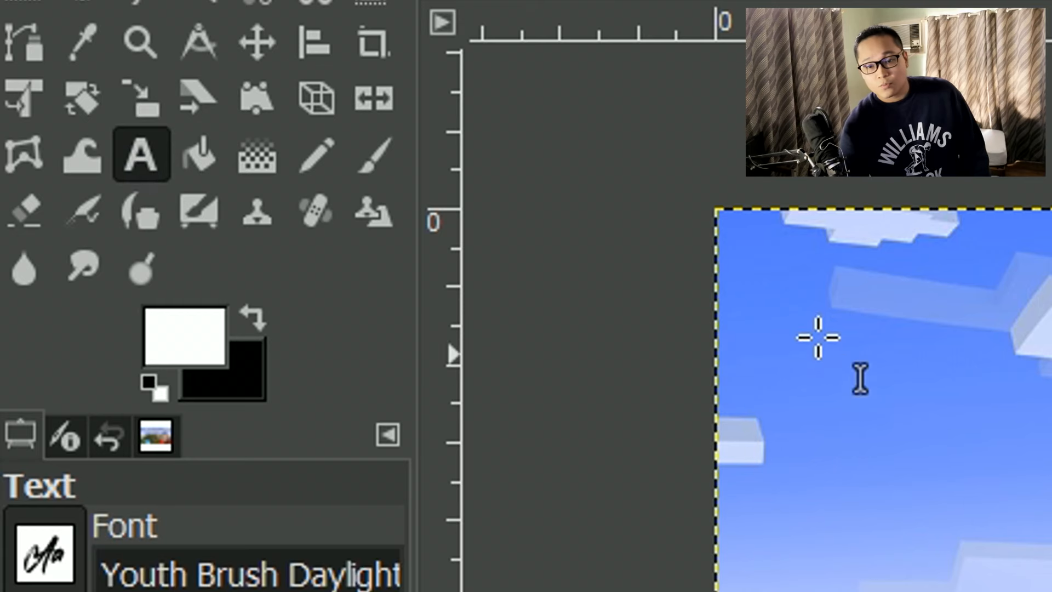
pyautogui.moveTo(813, 313); pyautogui.dragTo(619, 260)
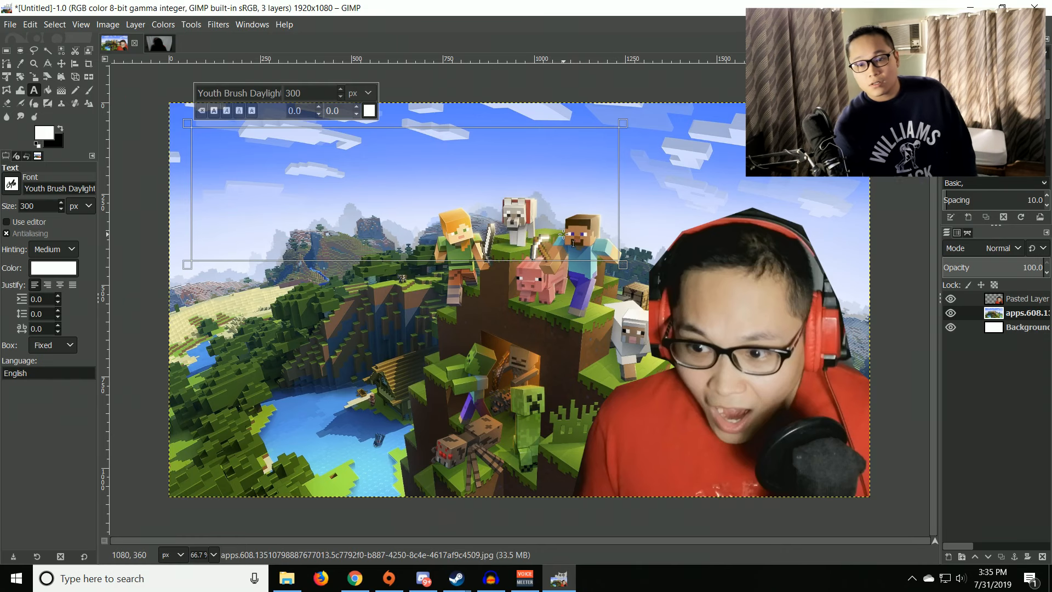
pyautogui.write('P')
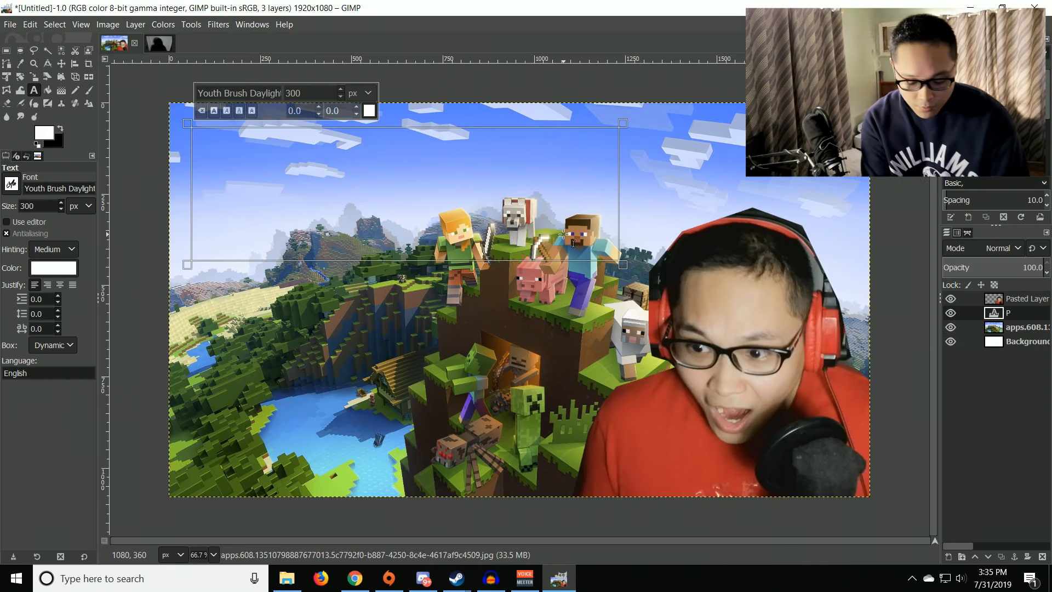
pyautogui.write('ART 1')
# Change the font of the whole PART 1 text to Impact Condensed
pyautogui.hotkey('ctrl', 'a')
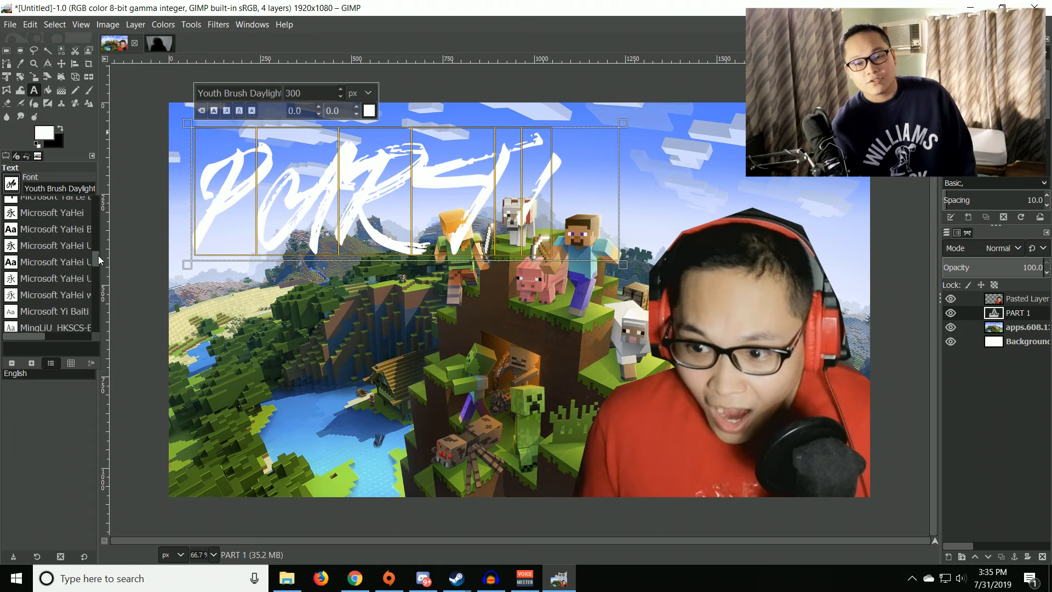
pyautogui.moveTo(98, 256); pyautogui.dragTo(94, 244)
pyautogui.scroll(6, 78, 250)
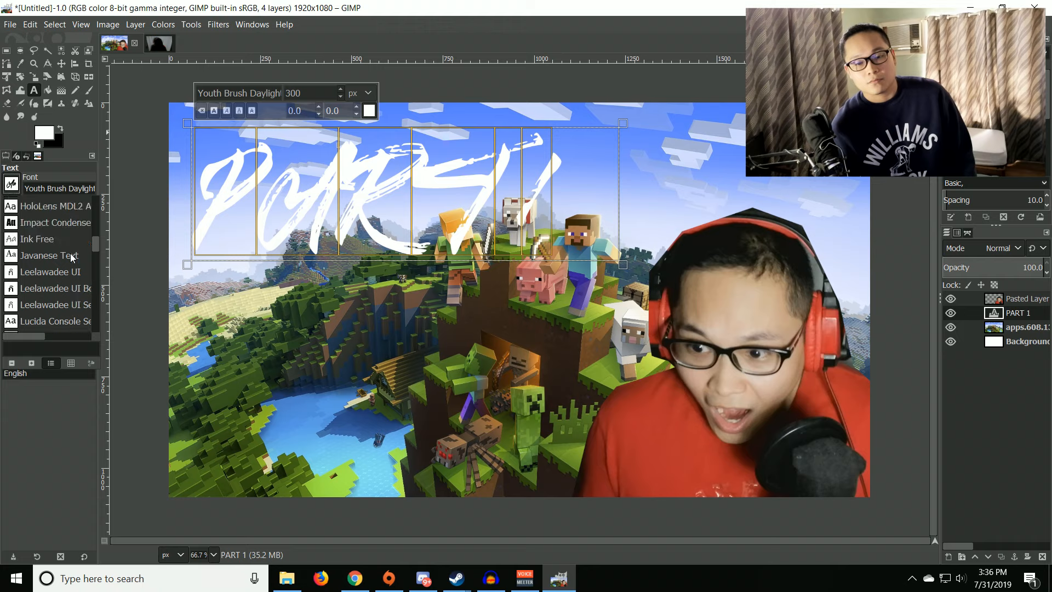
pyautogui.click(42, 243)
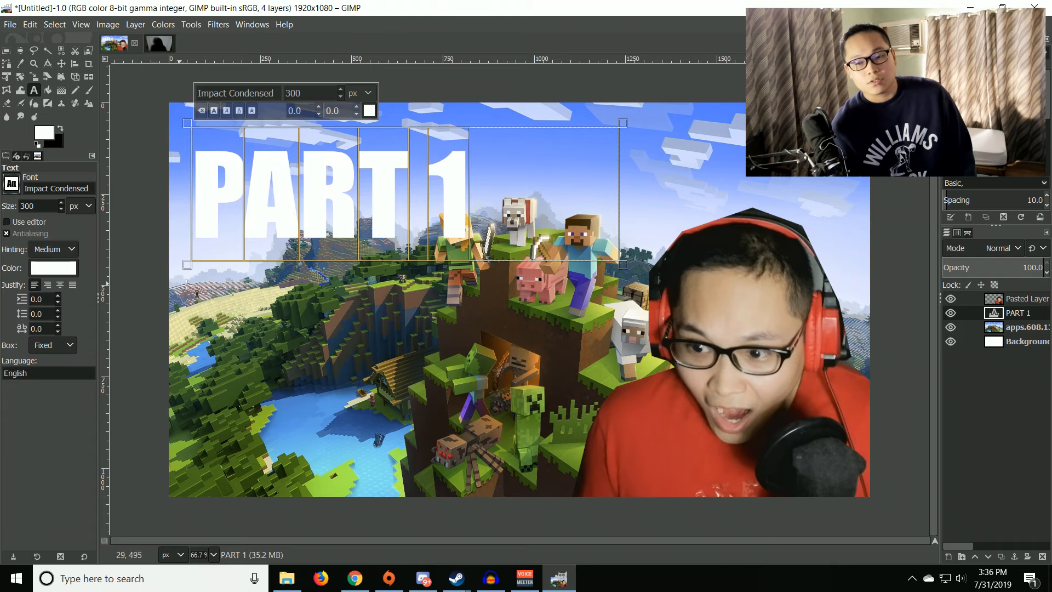
# Move the PART 1 text up and slightly left so it sits in the canvas's upper left corner
pyautogui.click(62, 63)
pyautogui.moveTo(191, 190); pyautogui.dragTo(185, 154)
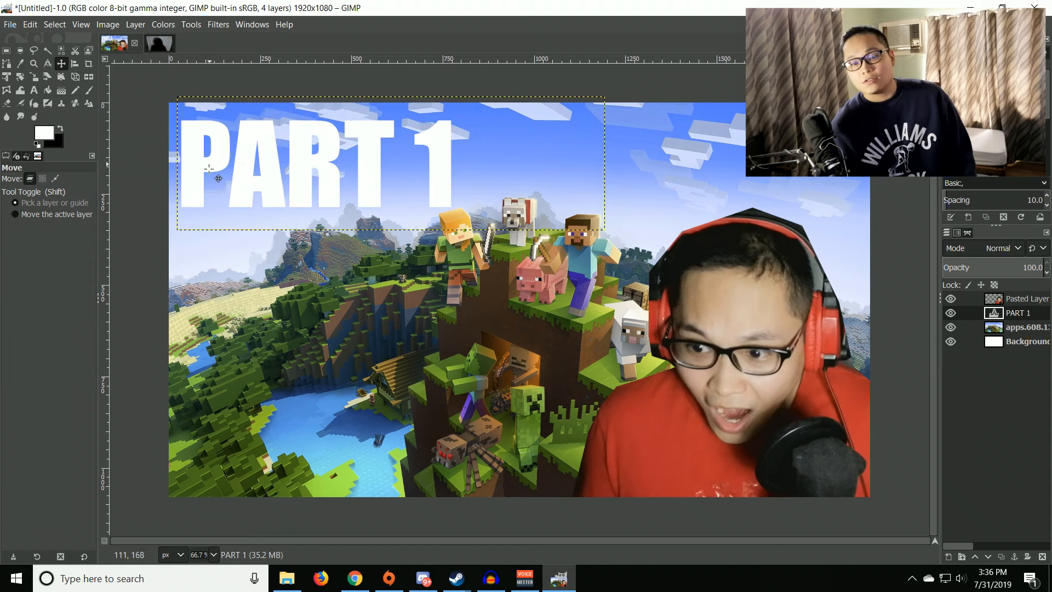
pyautogui.moveTo(199, 173); pyautogui.dragTo(199, 163)
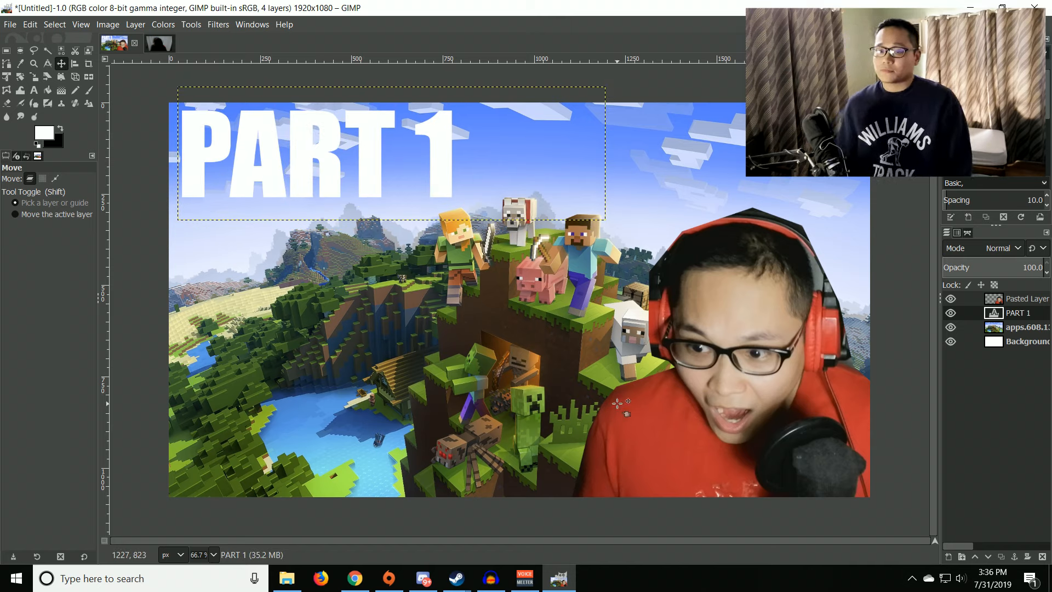
pyautogui.click(1009, 328)
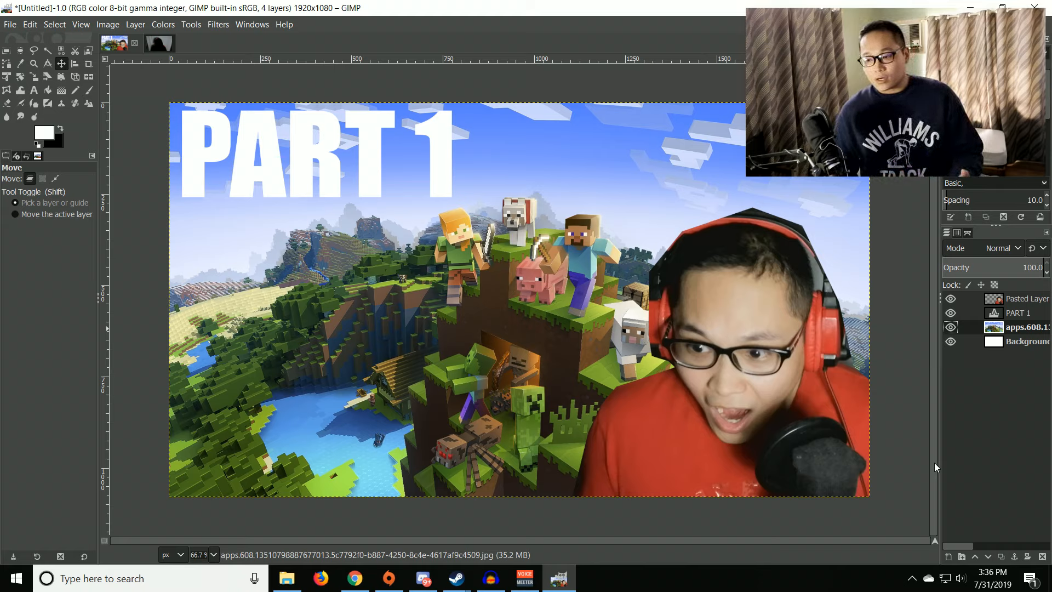
pyautogui.click(217, 25)
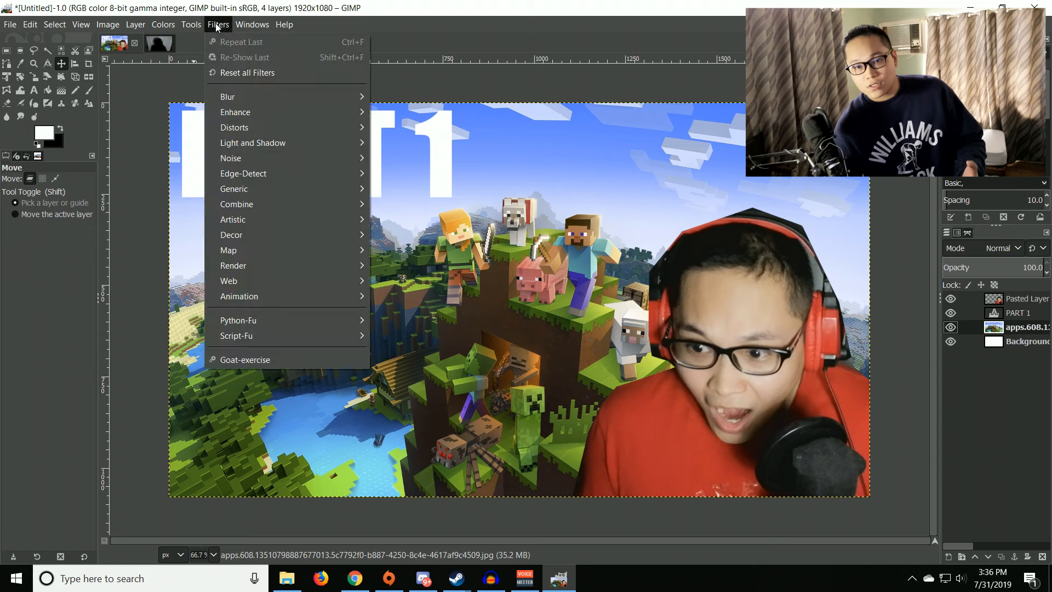
pyautogui.moveTo(269, 141)
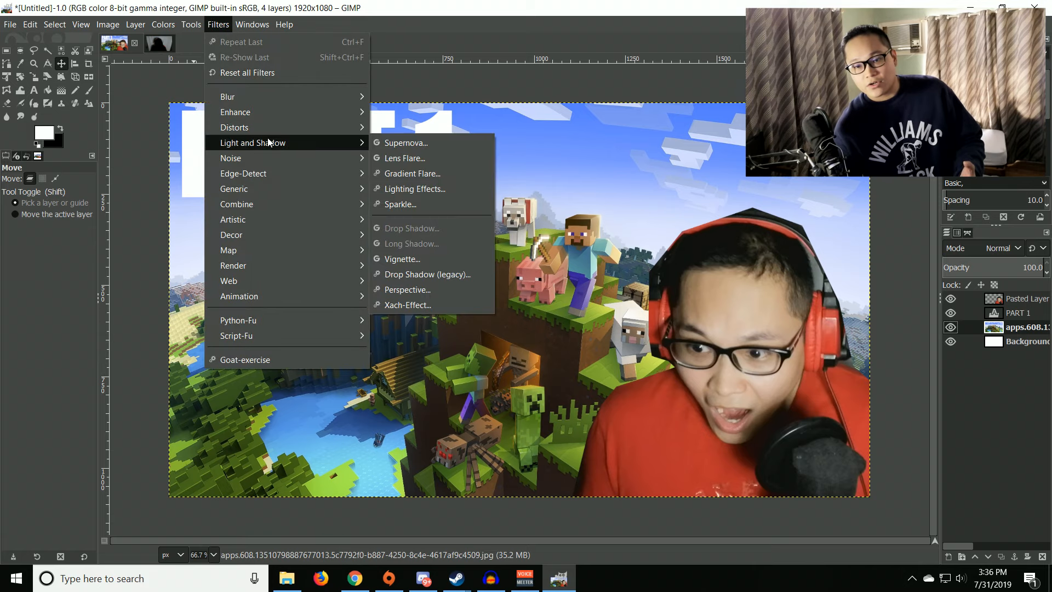
# Apply Drop Shadow (legacy) to the PART 1 layer with X and Y offsets of 10, opacity 100 and resizing not allowed
pyautogui.click(1013, 312)
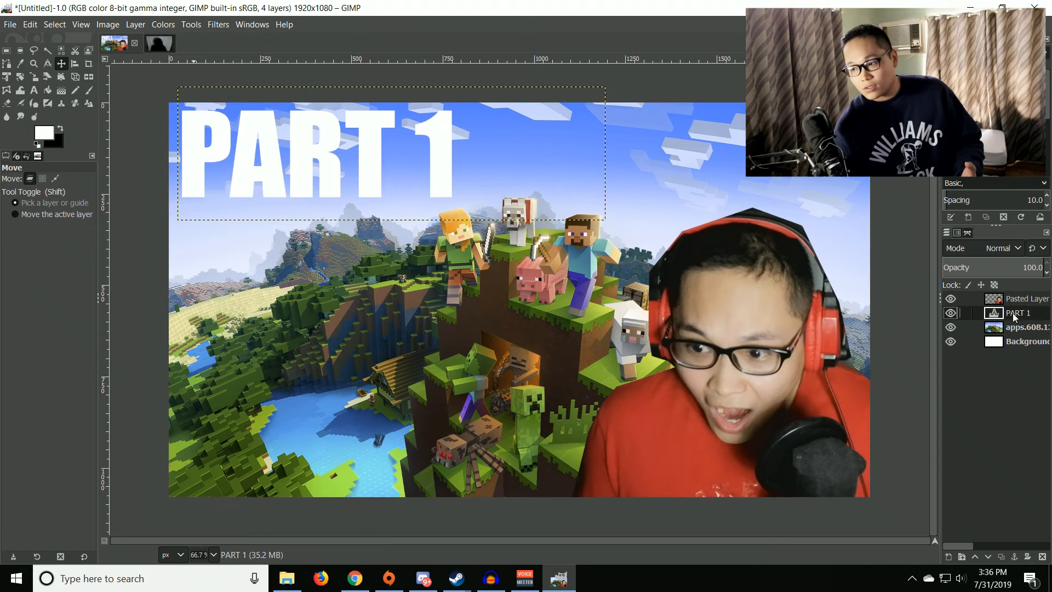
pyautogui.click(218, 25)
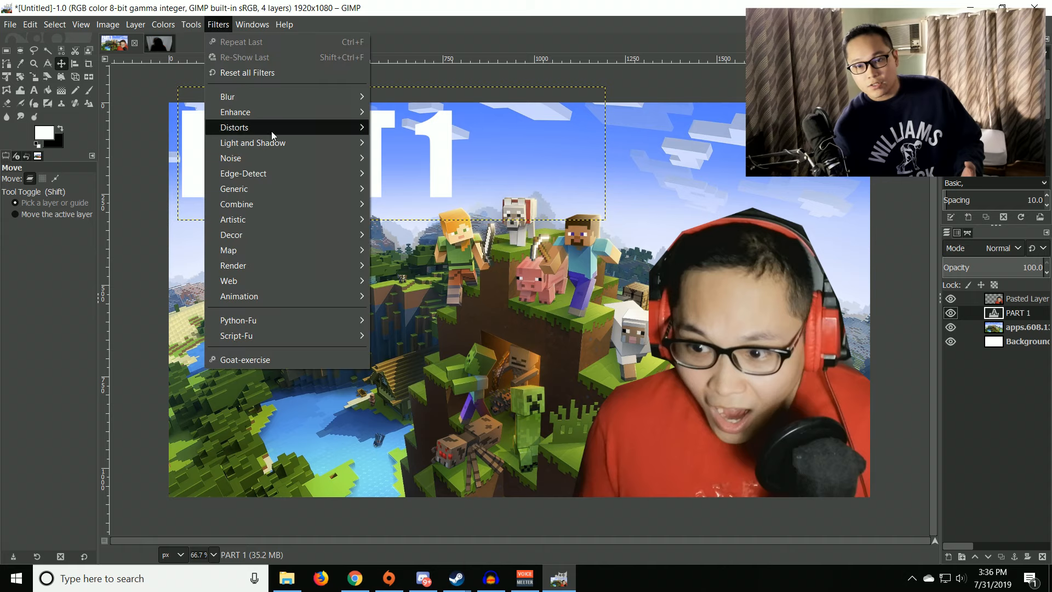
pyautogui.moveTo(281, 148)
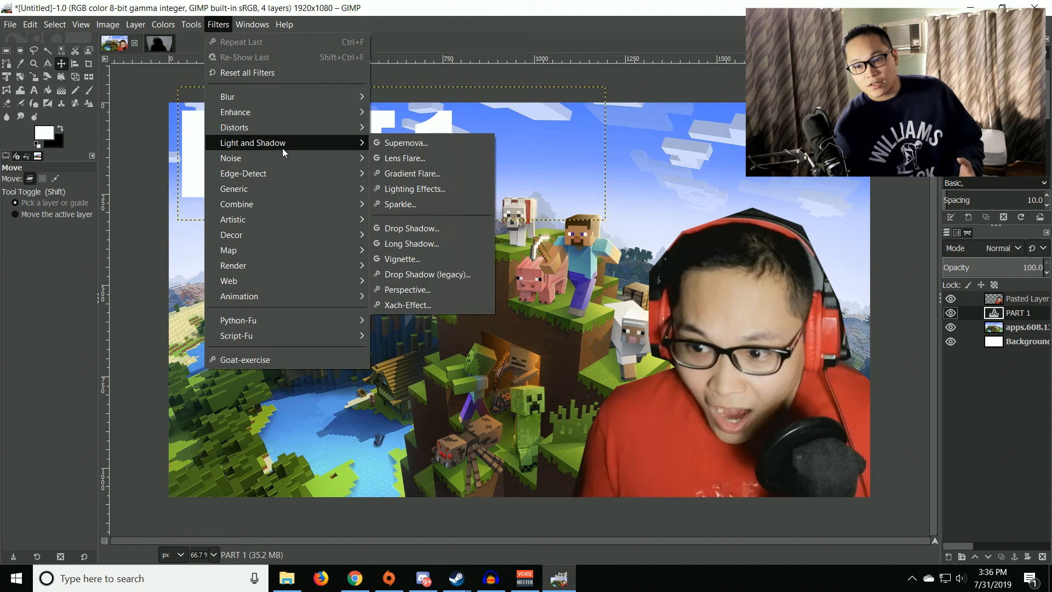
pyautogui.click(408, 274)
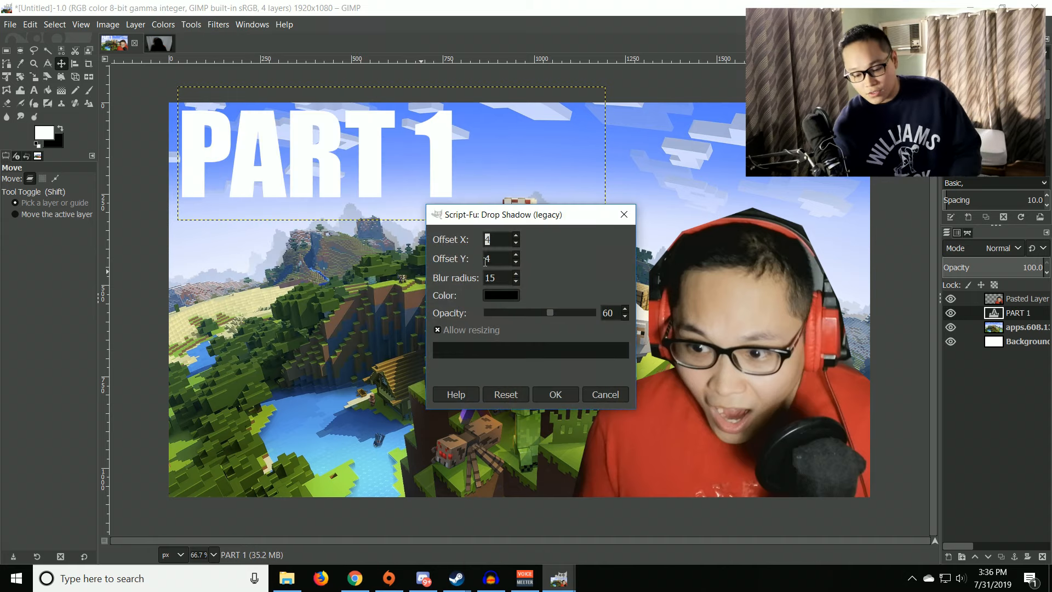
pyautogui.write('10')
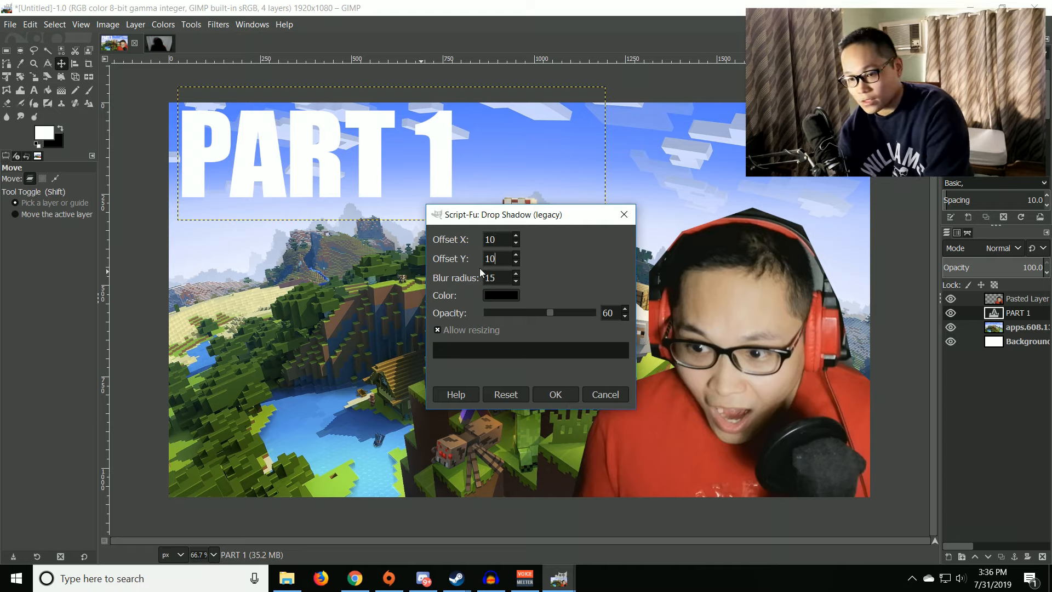
pyautogui.moveTo(551, 311); pyautogui.dragTo(597, 313)
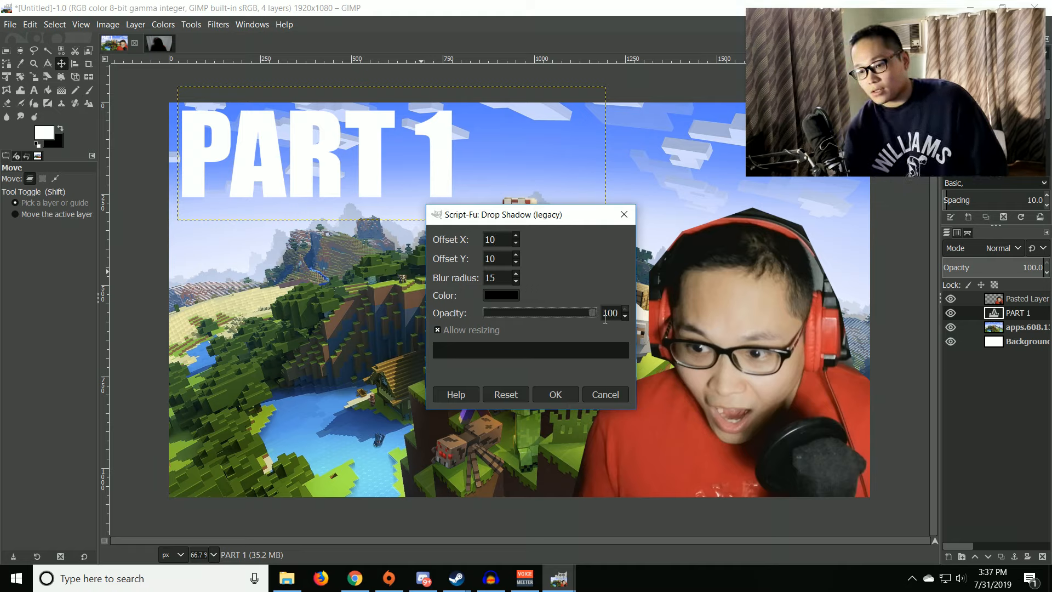
pyautogui.click(485, 329)
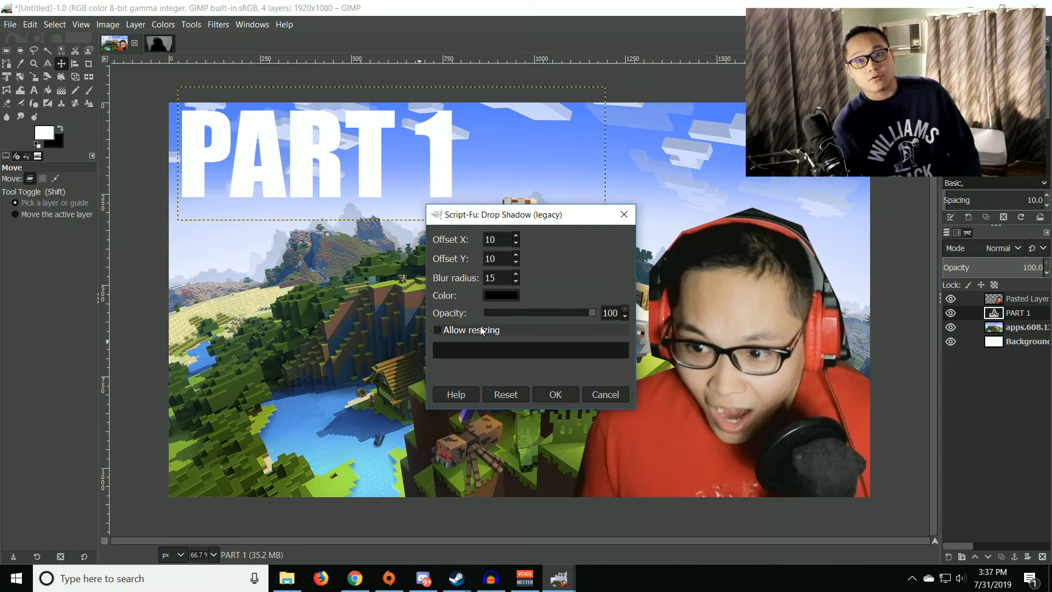
pyautogui.click(558, 392)
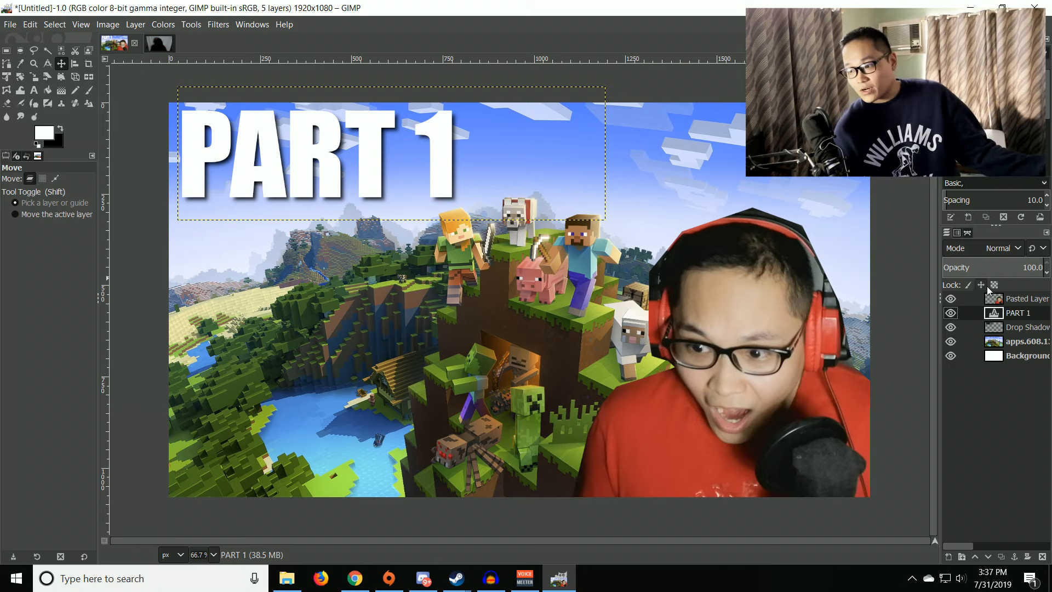
# Repeat the legacy drop shadow with the same settings on the cut-out person's layer
pyautogui.click(1007, 303)
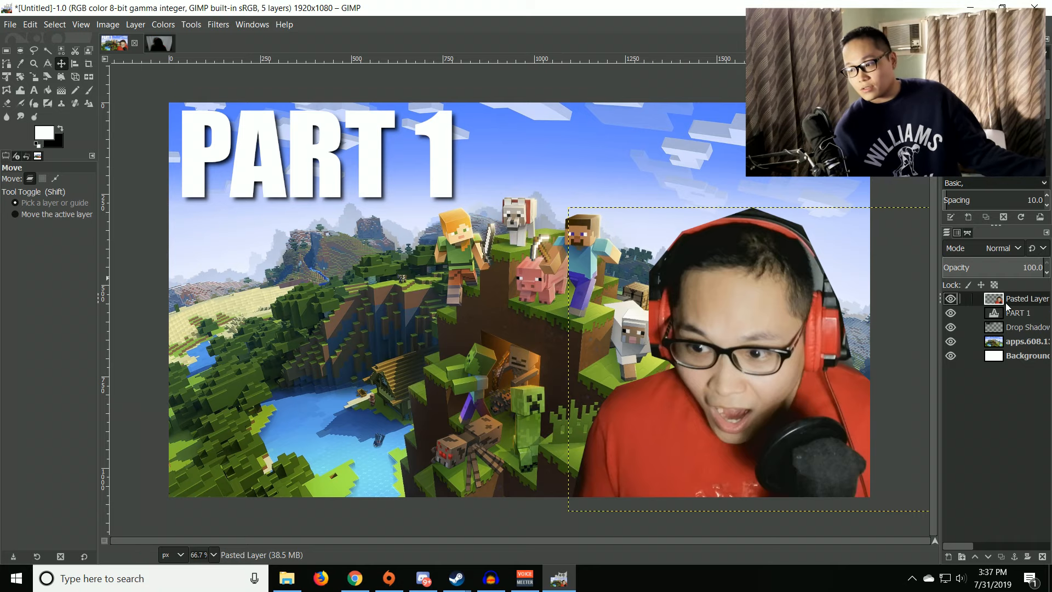
pyautogui.click(218, 24)
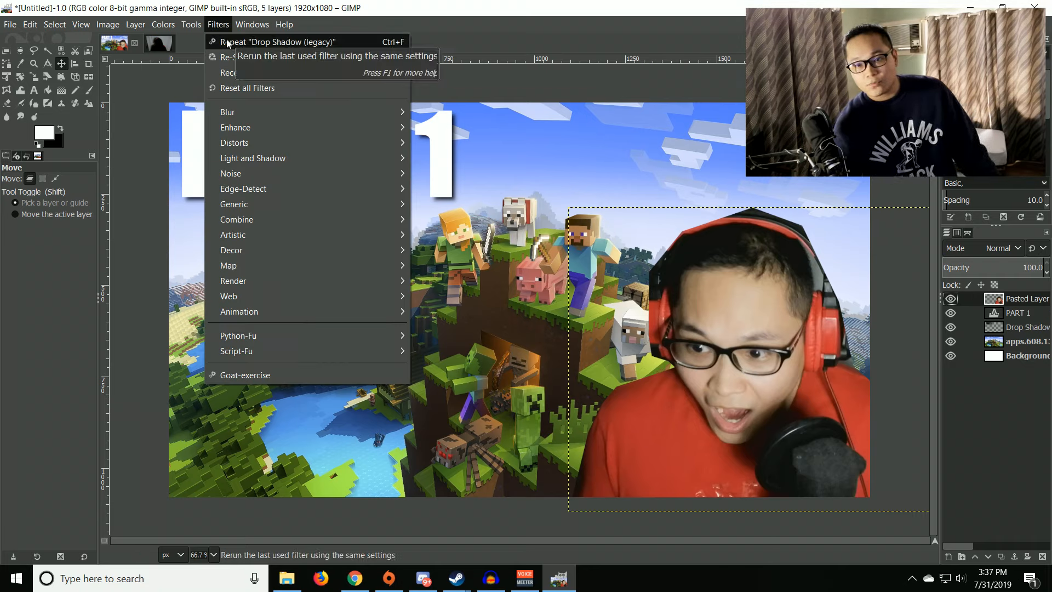
pyautogui.click(227, 43)
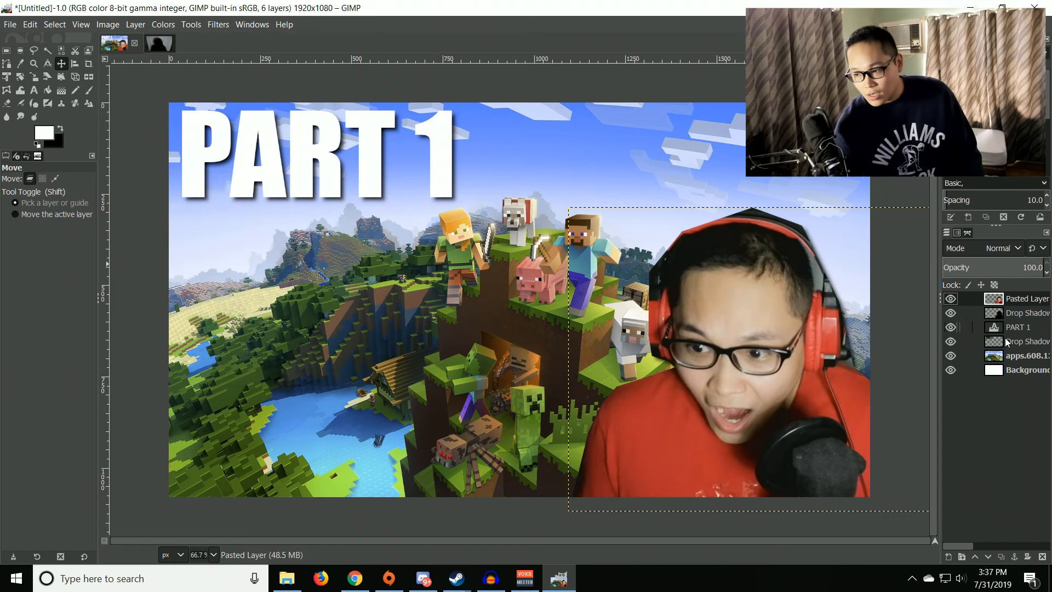
# Undo the drop shadows on both the cut-out person and the PART 1 text
pyautogui.click(1008, 359)
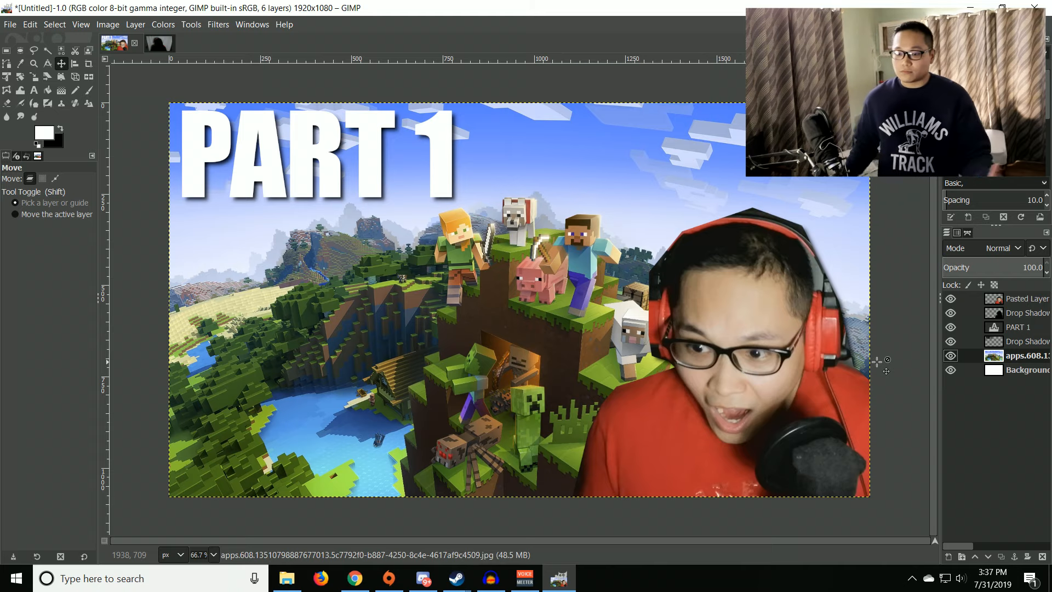
pyautogui.hotkey('ctrl', 'z')
pyautogui.hotkey('ctrl', 'z')
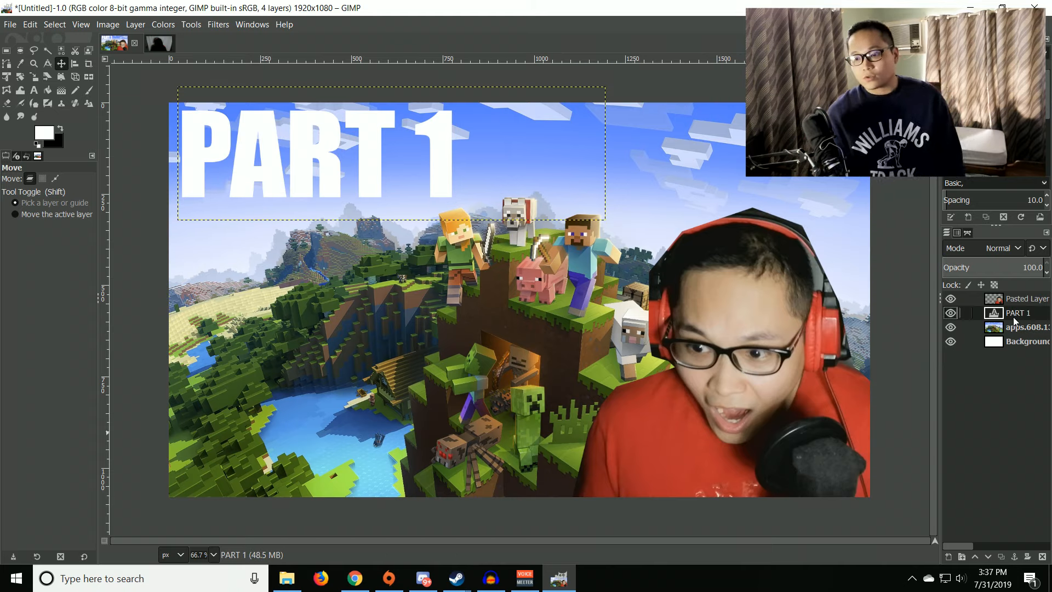
# Convert the cut-out person layer's alpha to a selection and grow that selection by 10 px
pyautogui.click(1015, 299)
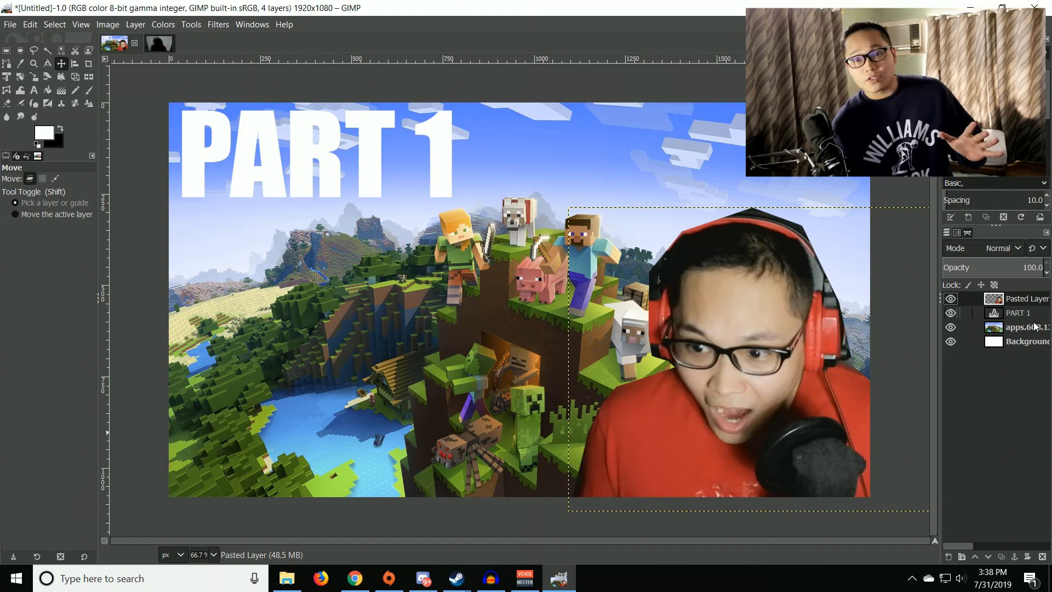
pyautogui.rightClick(1014, 300)
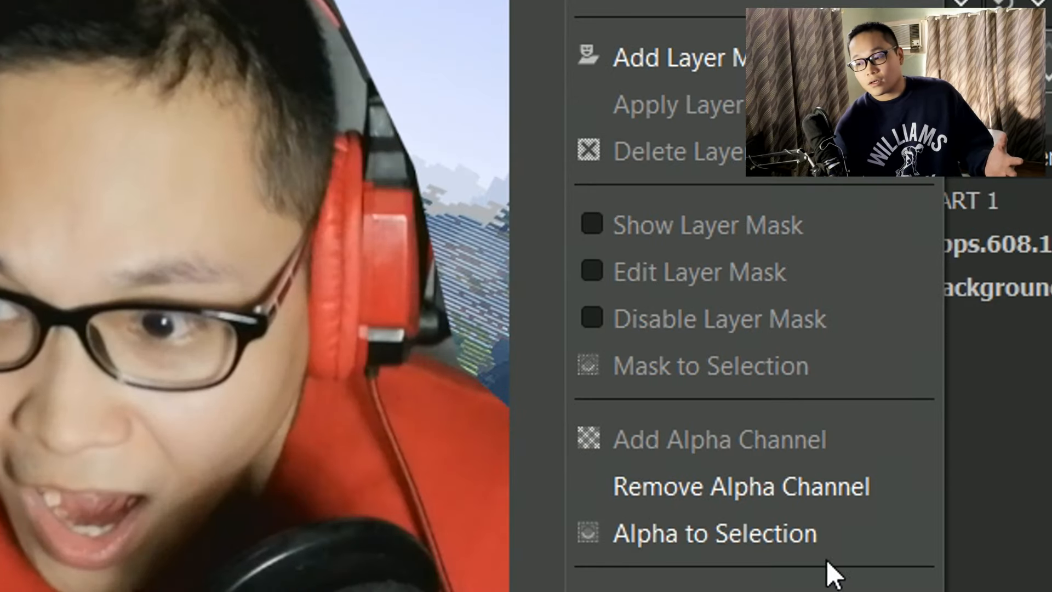
pyautogui.click(814, 547)
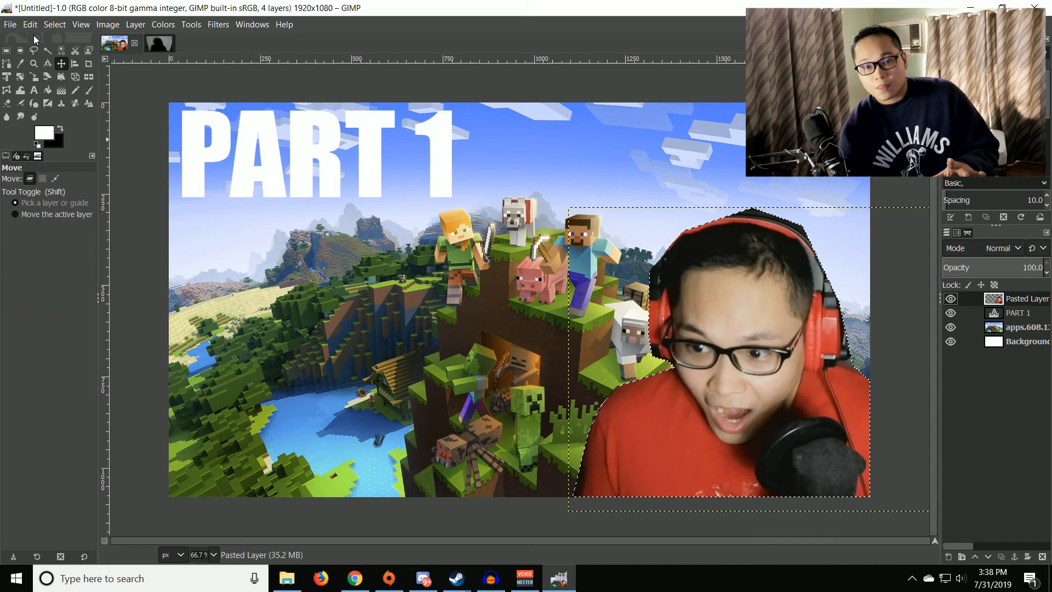
pyautogui.click(52, 25)
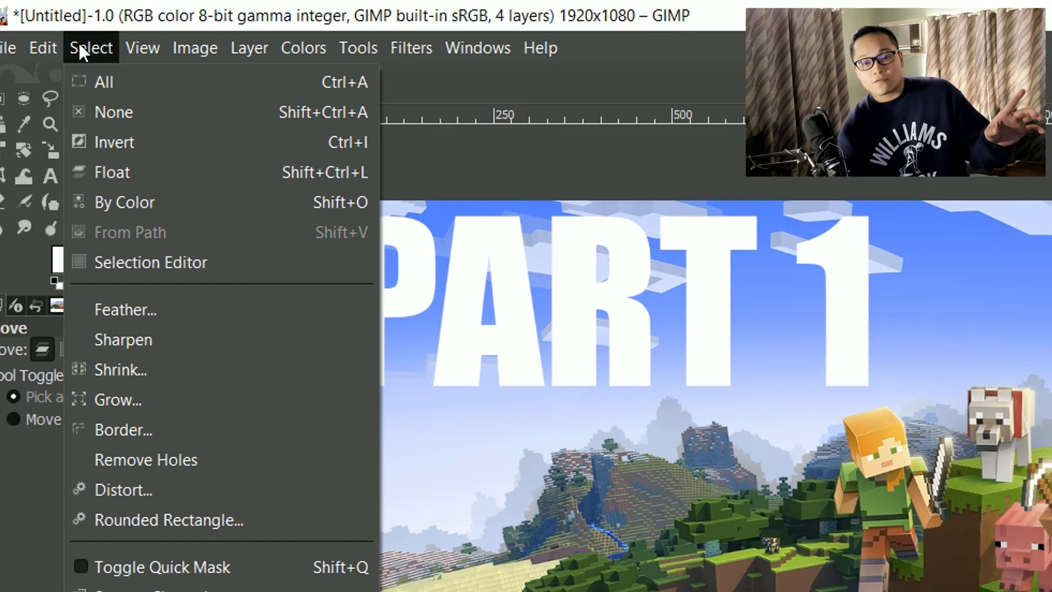
pyautogui.click(195, 407)
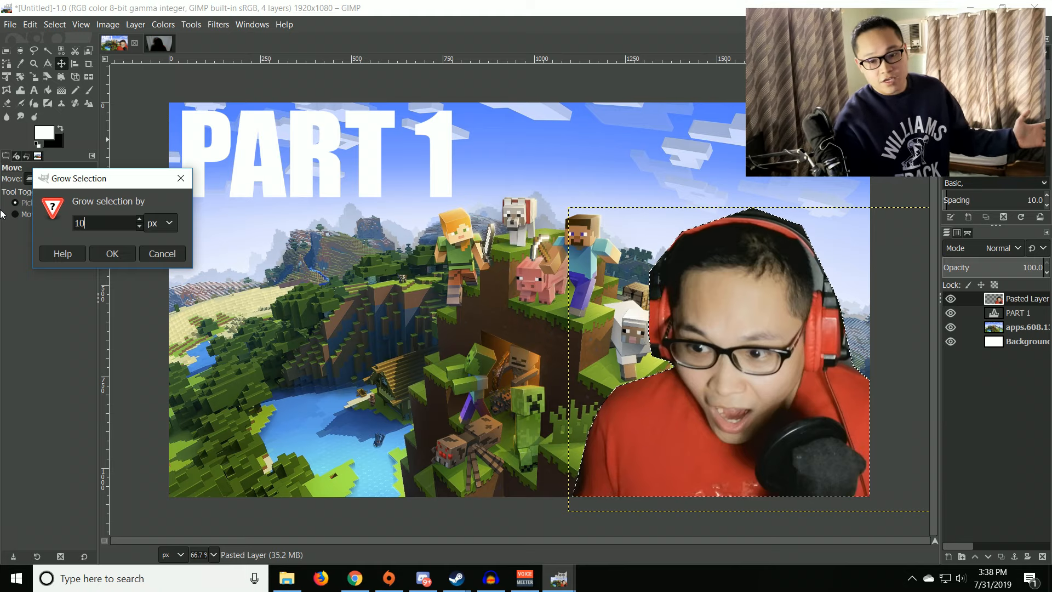
pyautogui.press('Return')
pyautogui.scroll(2, 746, 322)
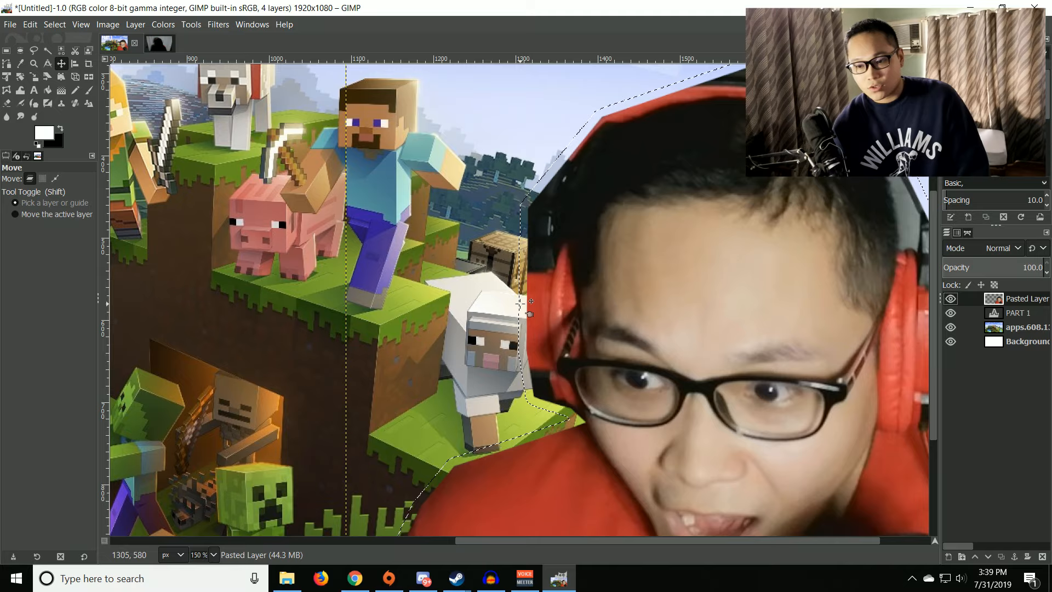
# Add a new 1920 × 1080 layer directly beneath the cut-out person's layer and bucket-fill the grown selection on it with white
pyautogui.rightClick(983, 383)
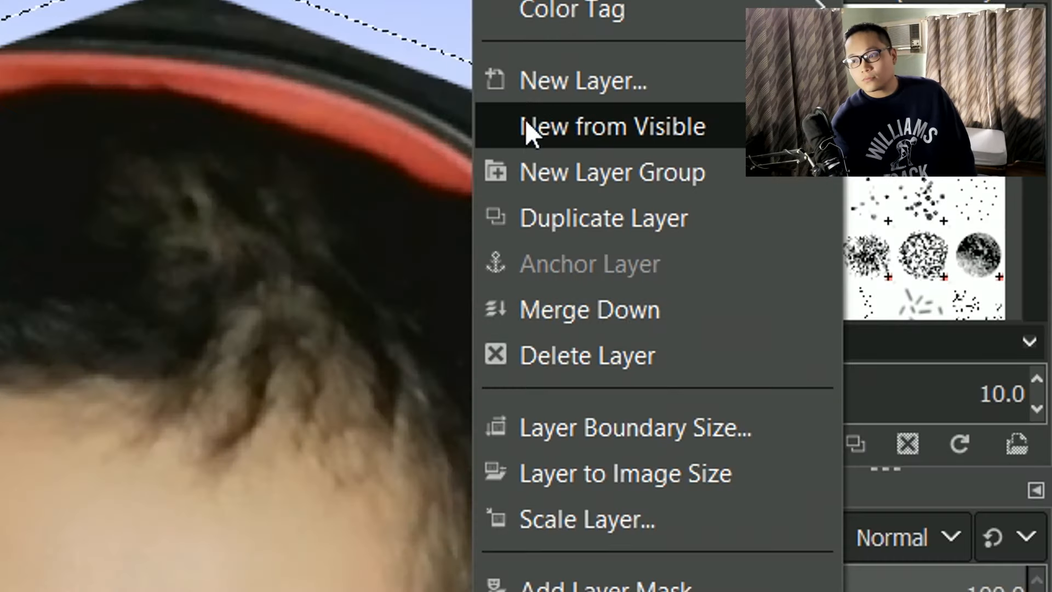
pyautogui.click(521, 88)
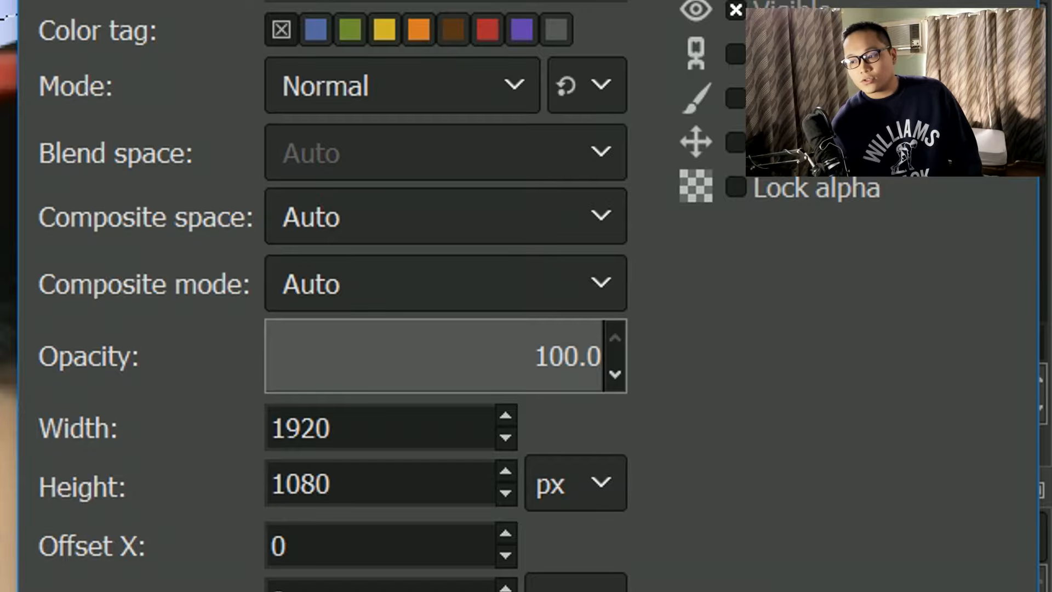
pyautogui.click(942, 311)
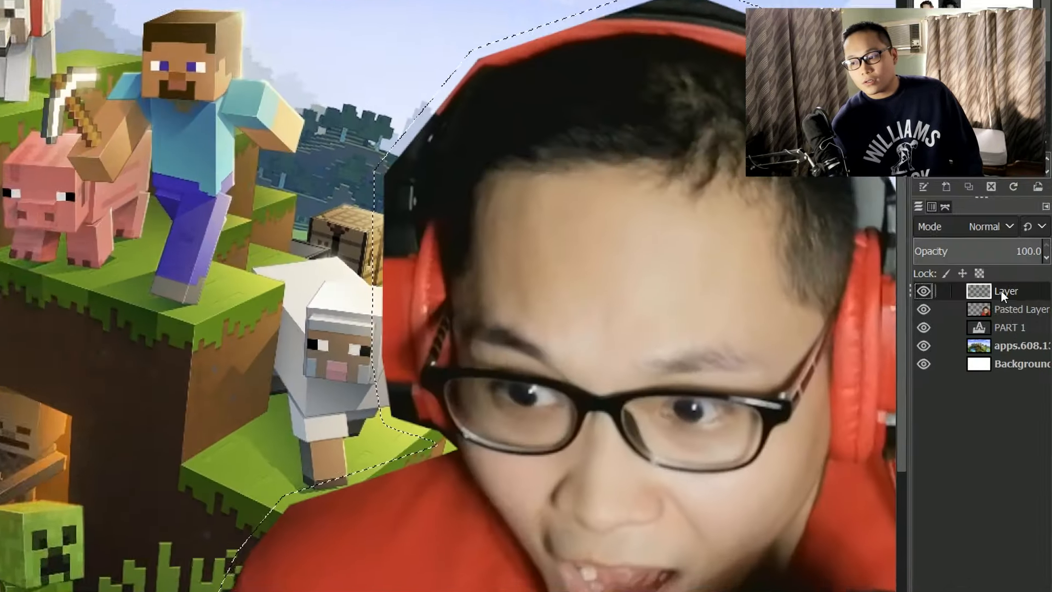
pyautogui.moveTo(1000, 291); pyautogui.dragTo(1004, 318)
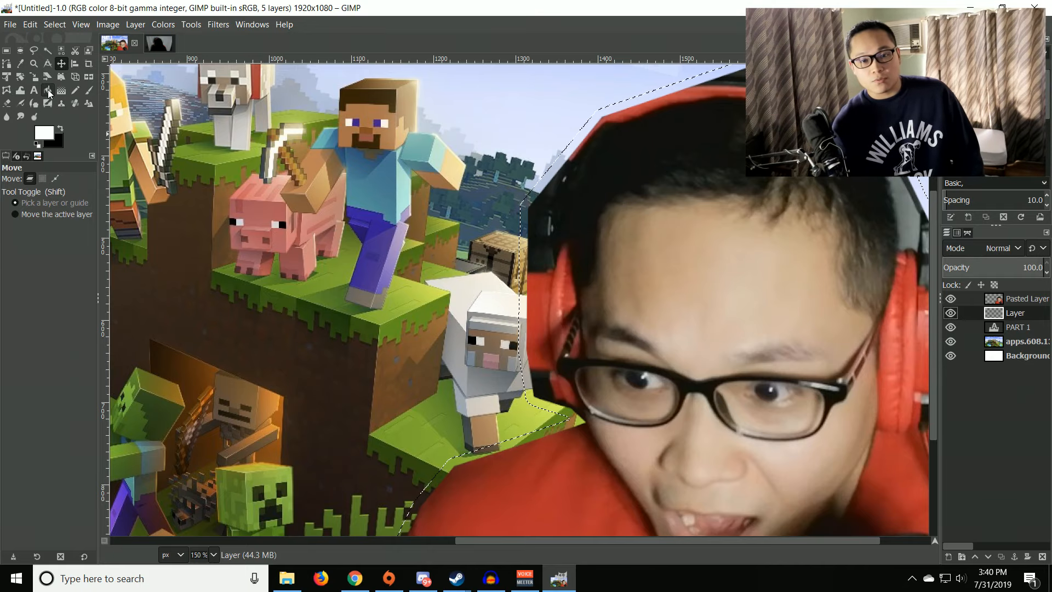
pyautogui.click(49, 91)
pyautogui.click(622, 185)
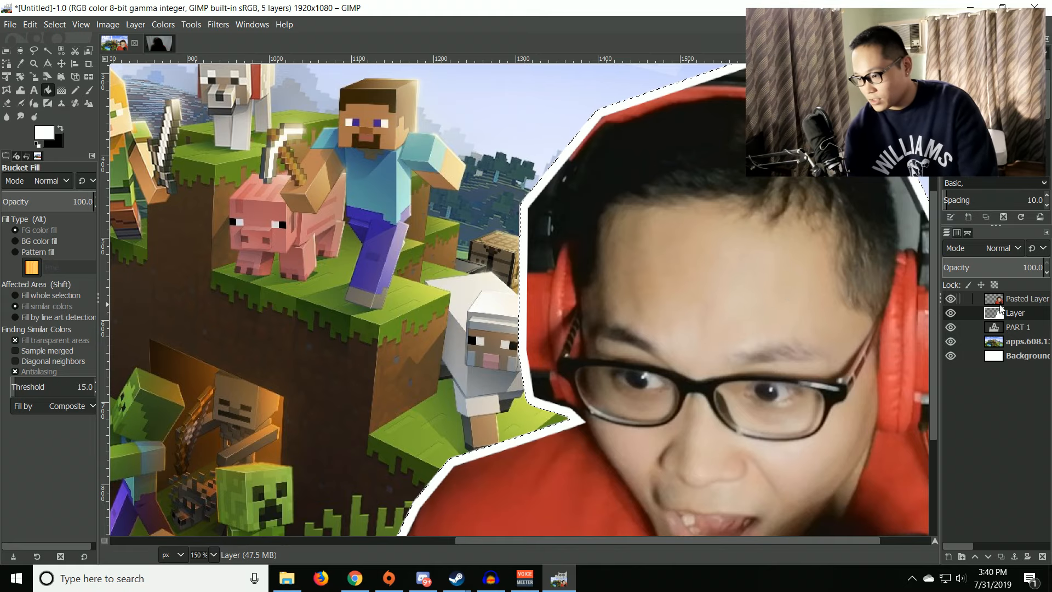
# Examine the white outline by toggling the visibility of the outline layer and the cut-out person's layer
pyautogui.moveTo(1019, 313); pyautogui.dragTo(1019, 302)
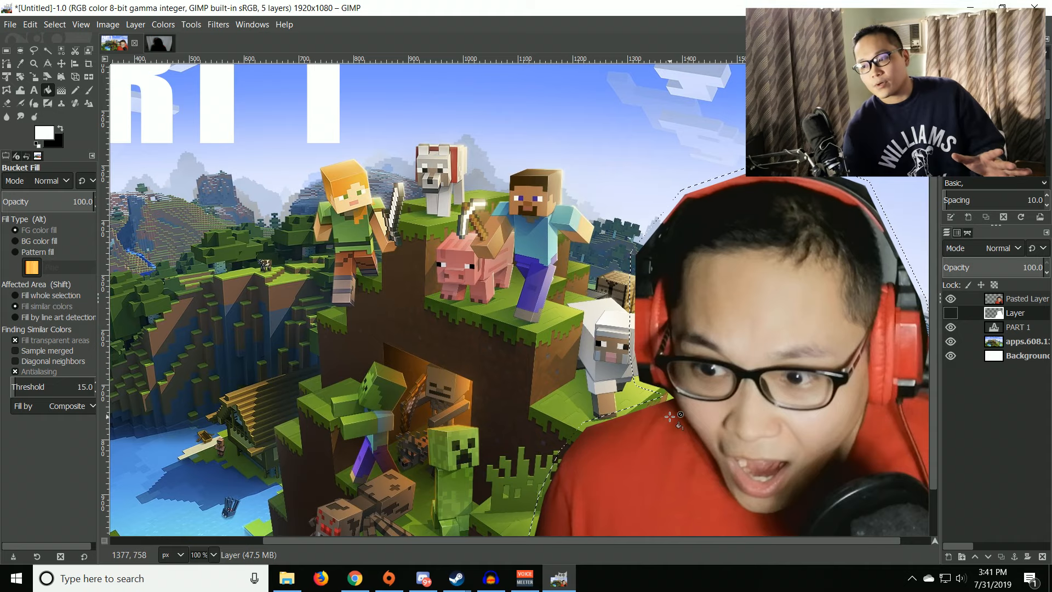
pyautogui.click(950, 313)
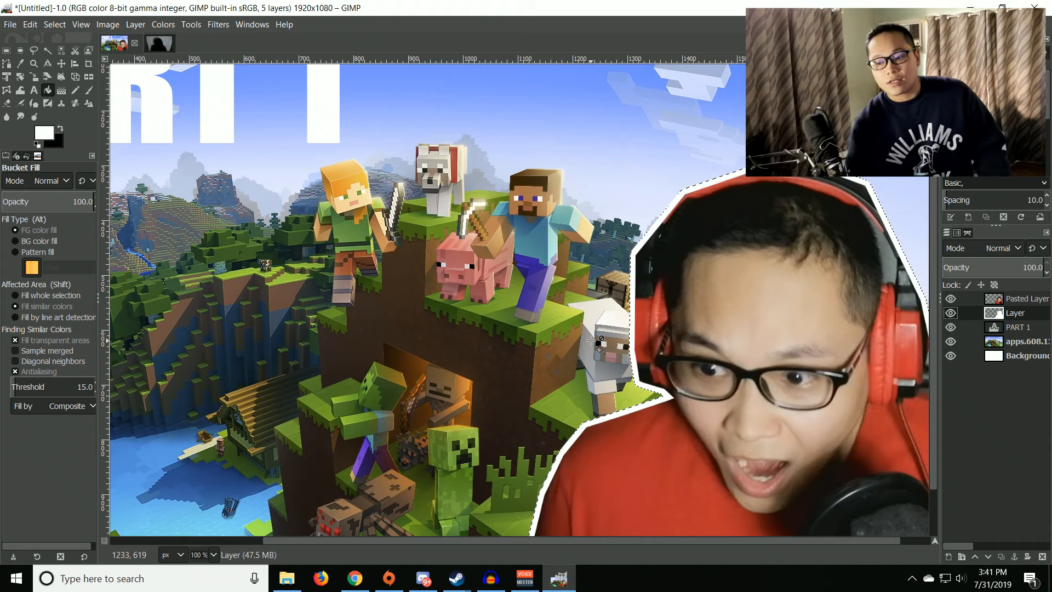
pyautogui.scroll(-3, 591, 340)
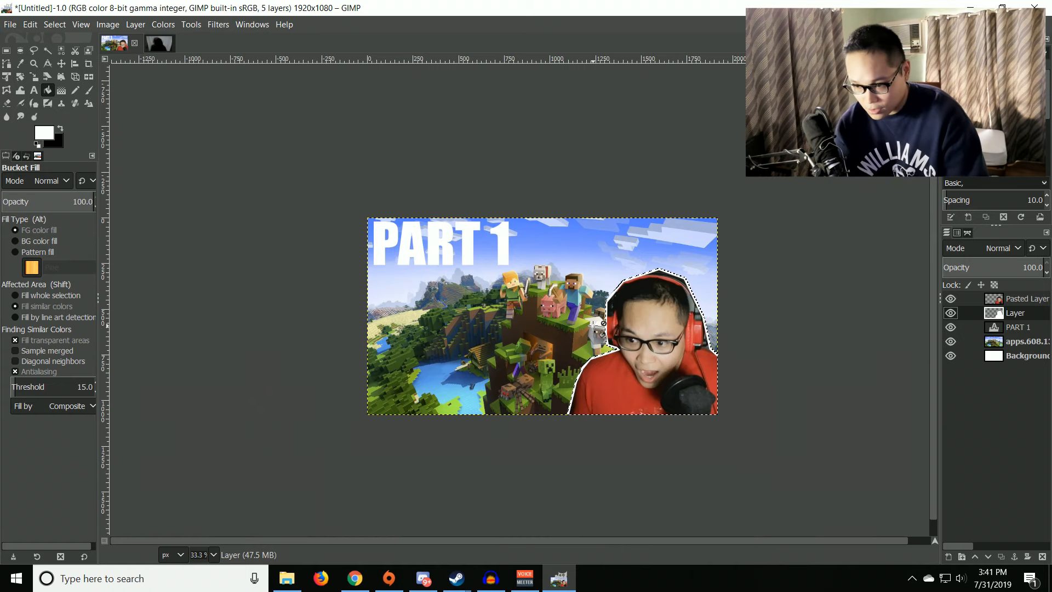
pyautogui.scroll(3, 614, 310)
pyautogui.click(951, 299)
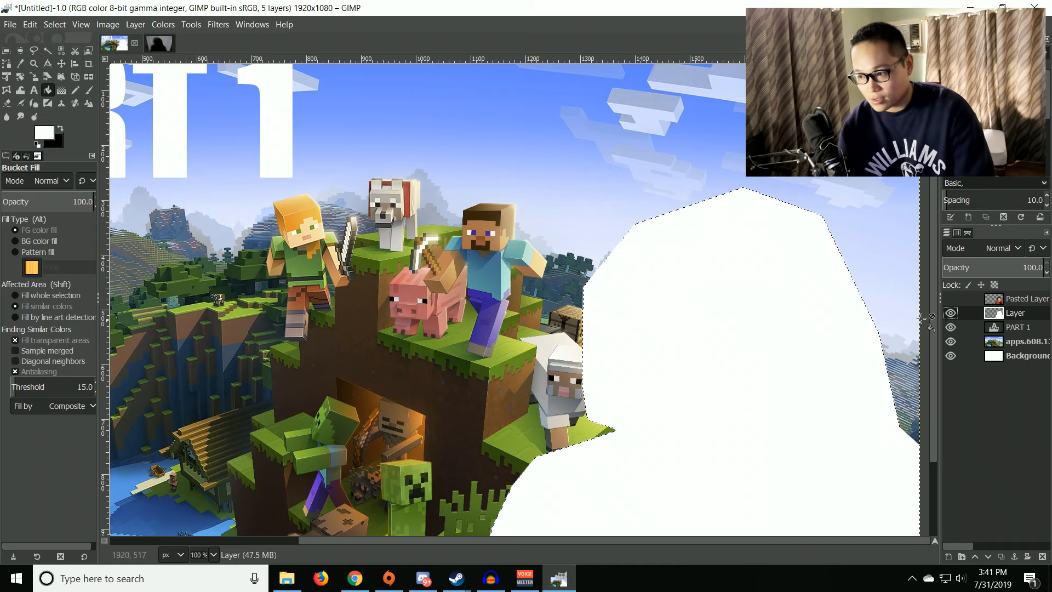
pyautogui.click(951, 299)
pyautogui.scroll(-2, 860, 353)
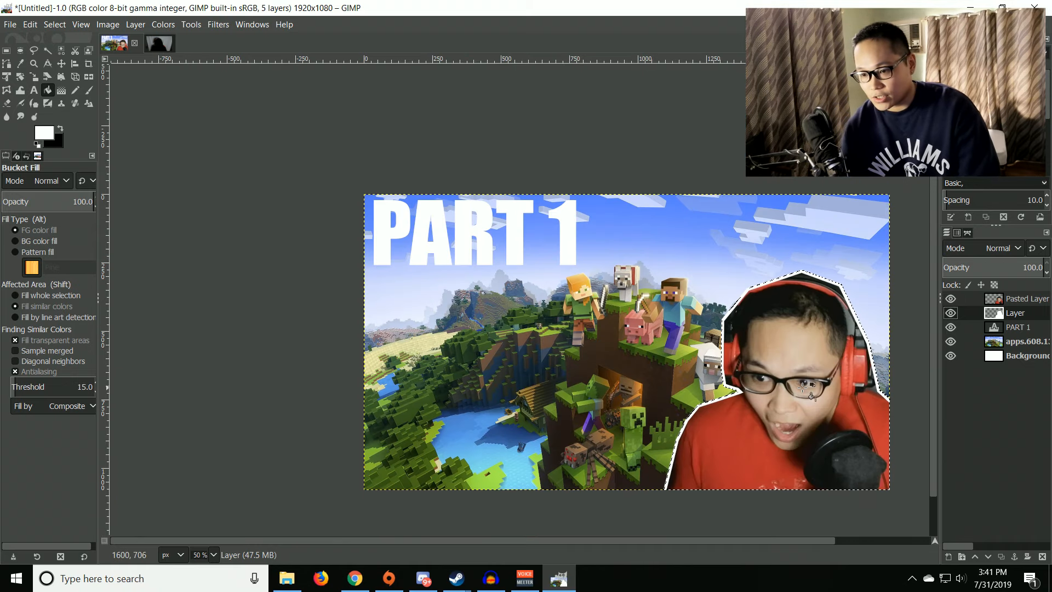
# Clear the selection around the cut-out person and check the white outline up close
pyautogui.click(55, 25)
pyautogui.click(63, 57)
pyautogui.scroll(4, 712, 318)
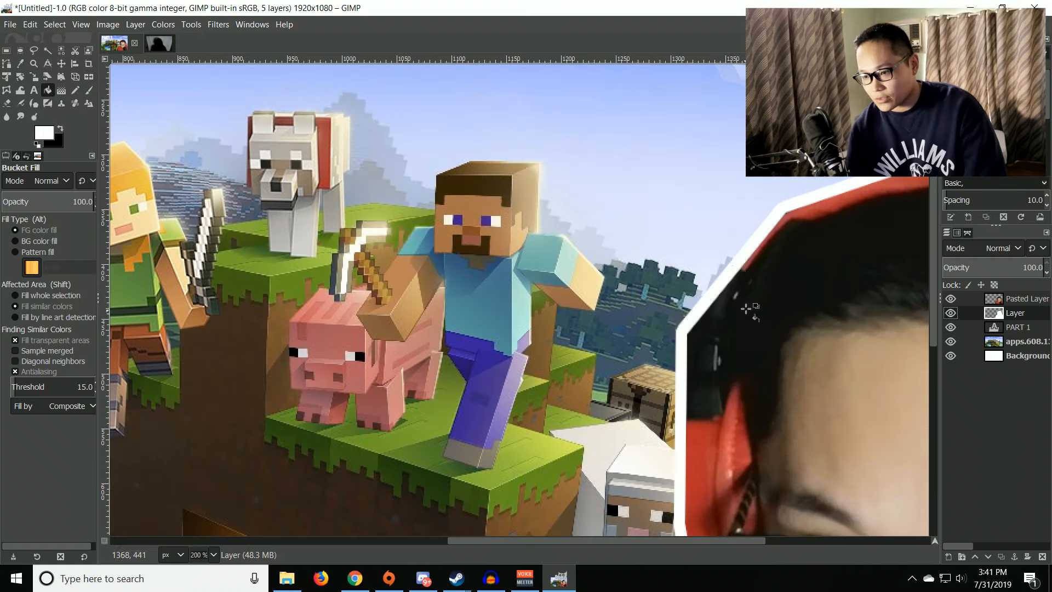
pyautogui.scroll(-5, 711, 329)
pyautogui.scroll(1, 712, 327)
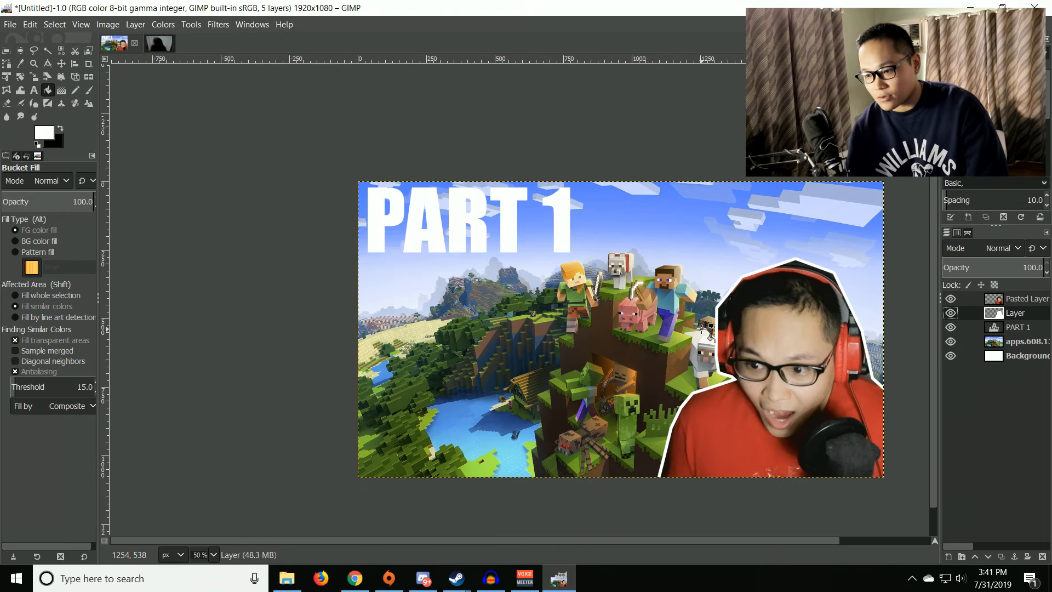
# Merge the cut-out person's layer down into the white outline layer
pyautogui.click(1020, 300)
pyautogui.rightClick(1020, 299)
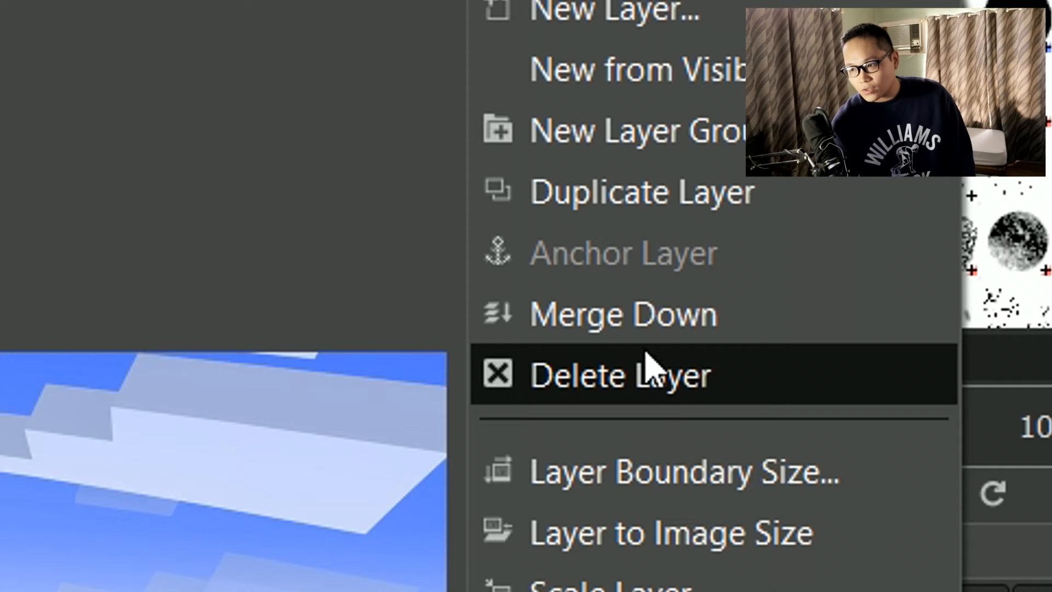
pyautogui.click(646, 315)
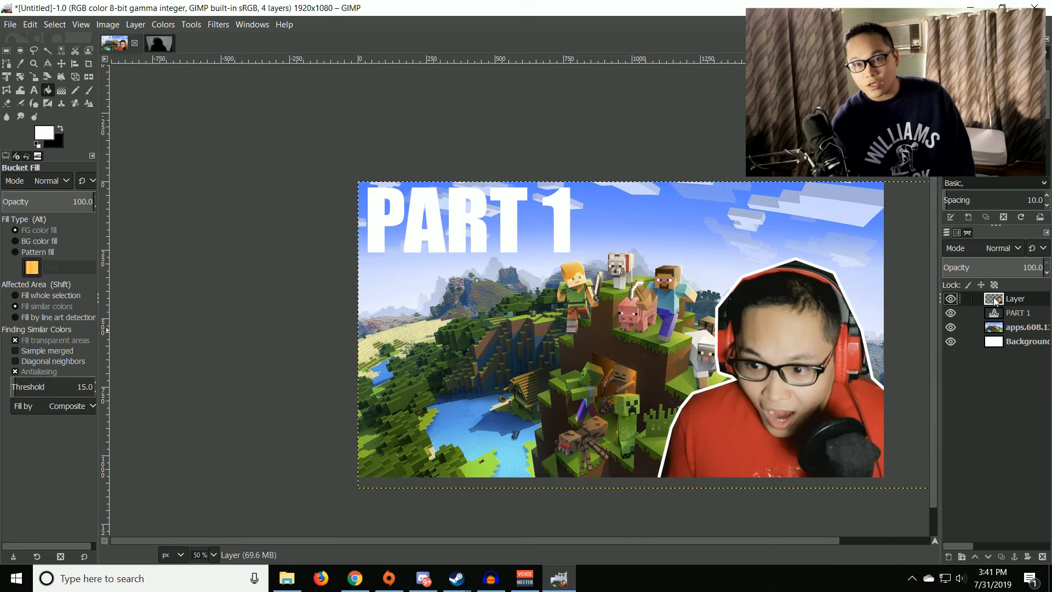
# Repeat Drop Shadow (legacy) with the same settings on the outlined person layer and merge that layer down into its shadow
pyautogui.click(222, 25)
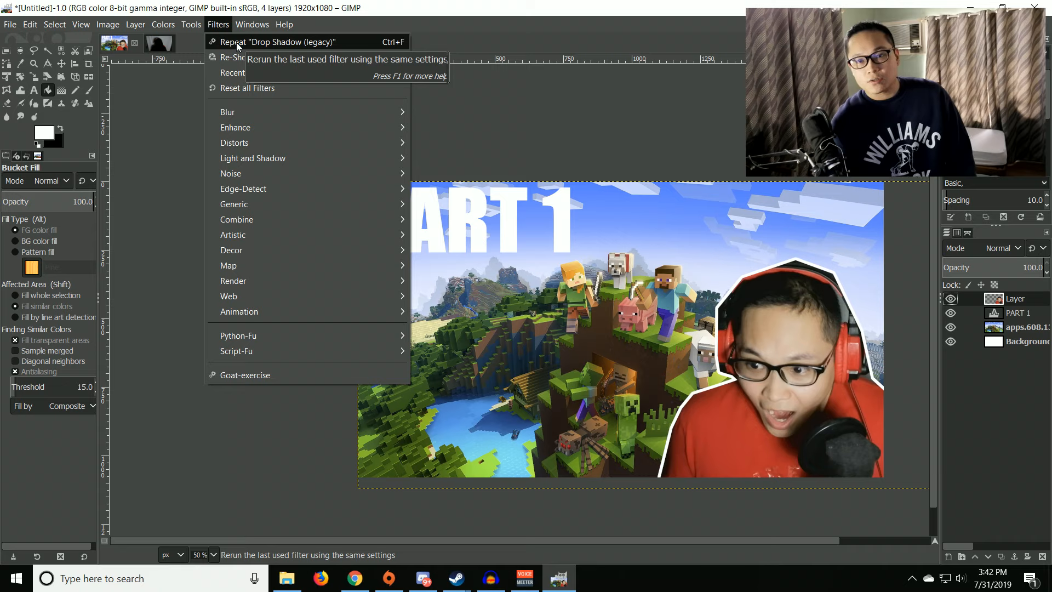
pyautogui.click(235, 41)
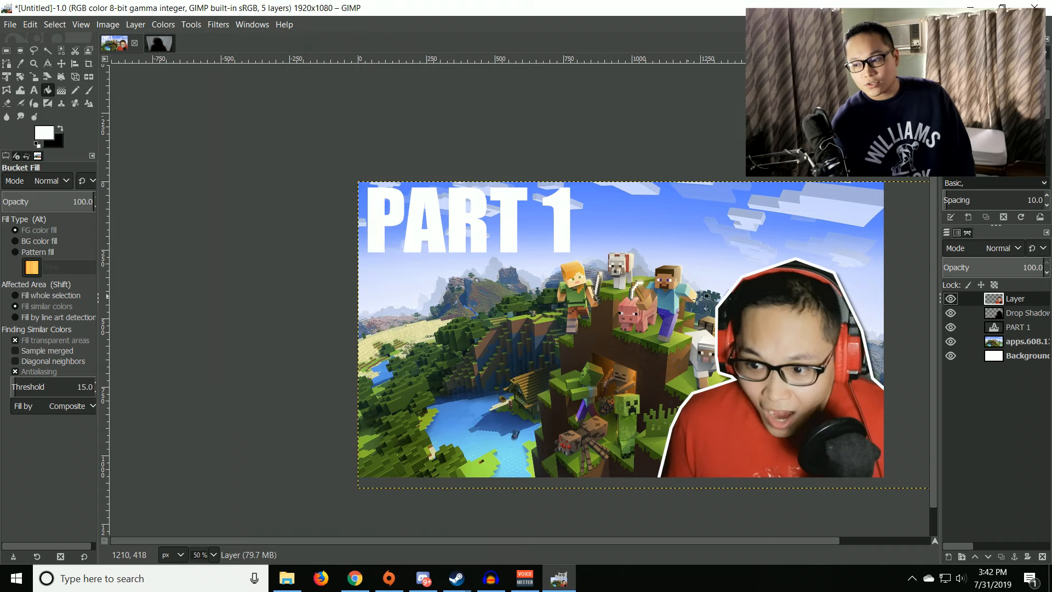
pyautogui.rightClick(1013, 298)
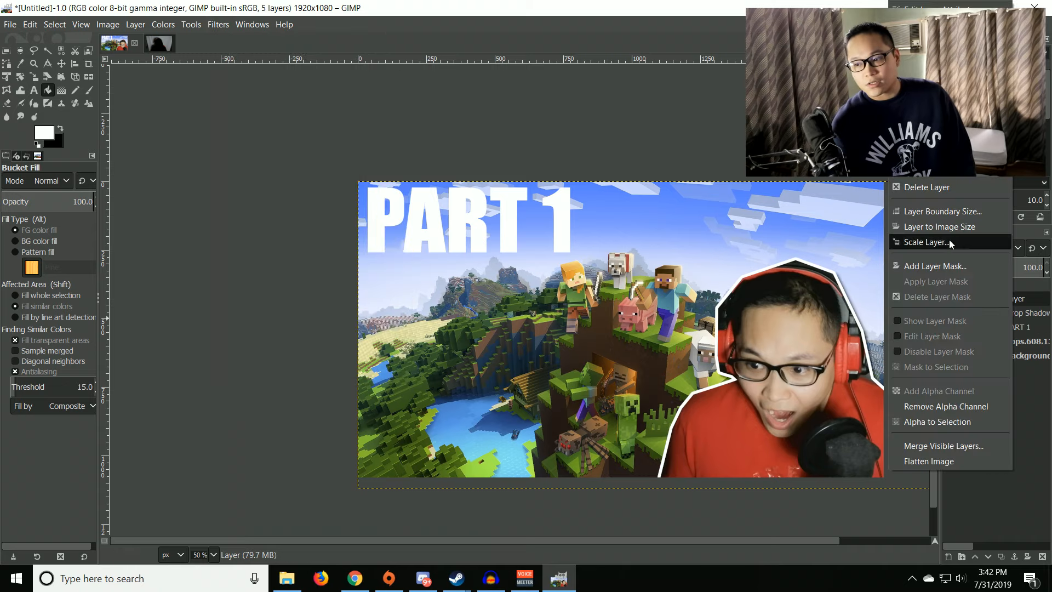
pyautogui.click(927, 187)
# Repeat Drop Shadow (legacy) with the same settings on the PART 1 text layer
pyautogui.click(1005, 315)
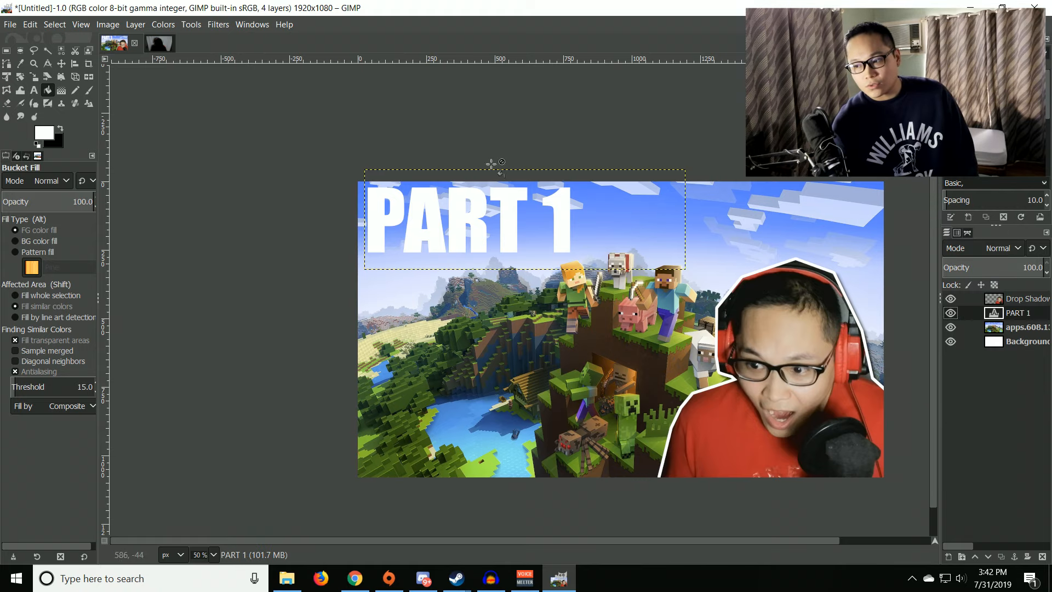
pyautogui.click(222, 26)
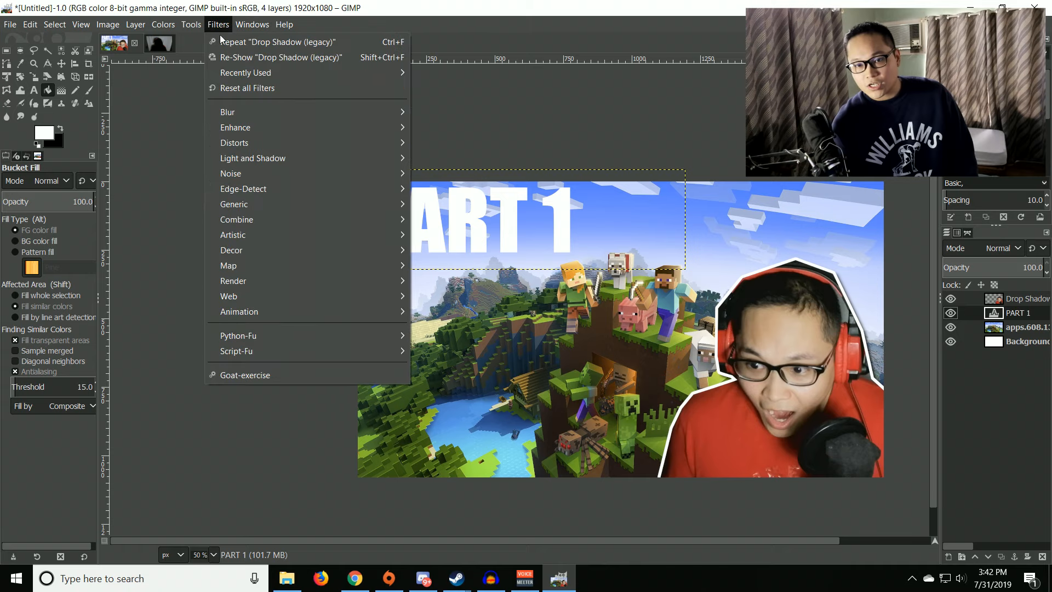
pyautogui.click(235, 39)
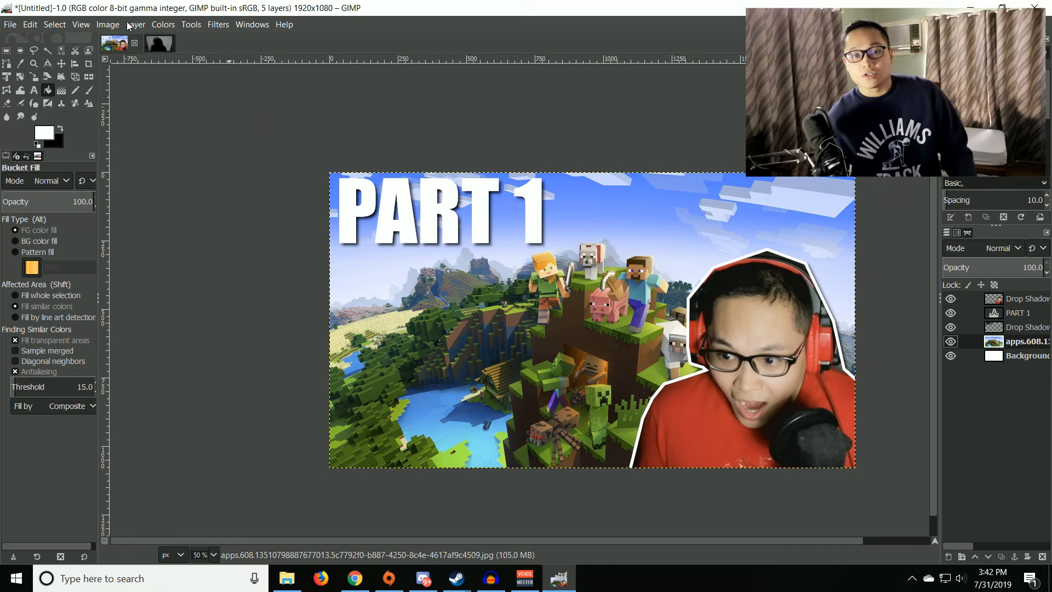
# Export the thumbnail as fd.jpg in the Documents folder
pyautogui.click(8, 25)
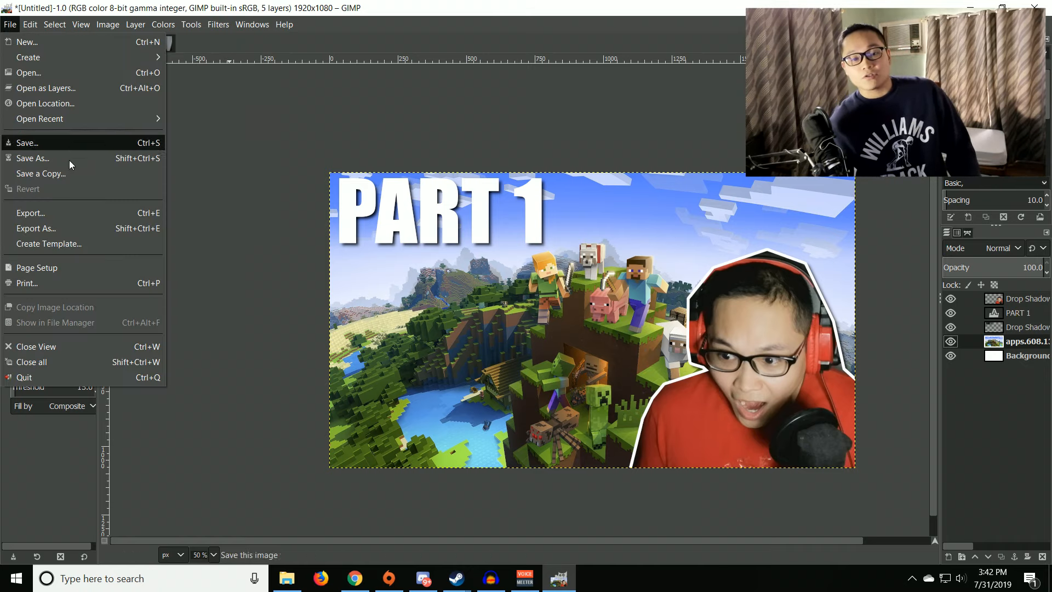
pyautogui.click(87, 228)
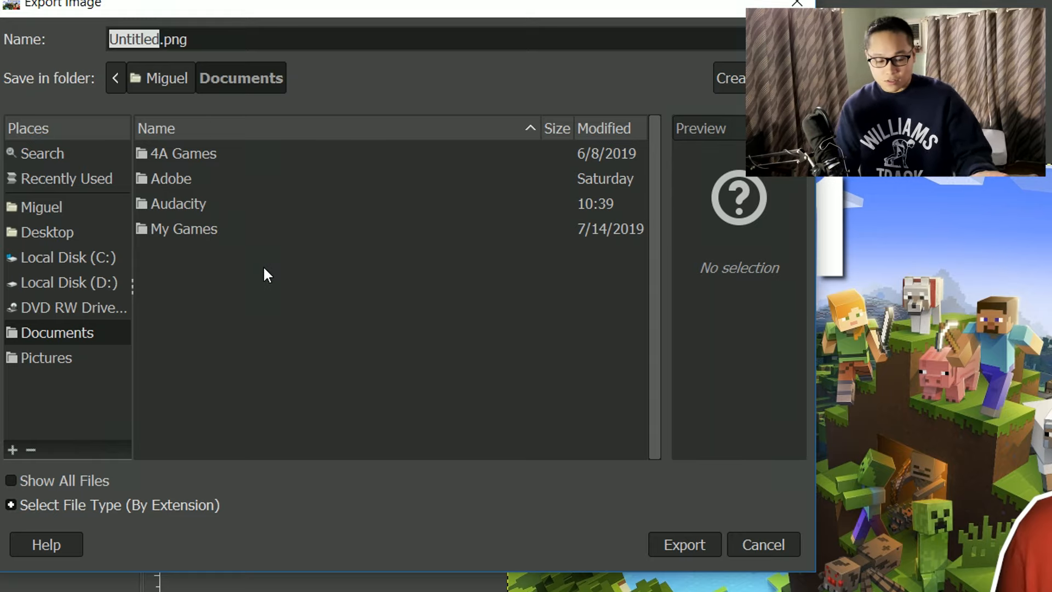
pyautogui.write('fd')
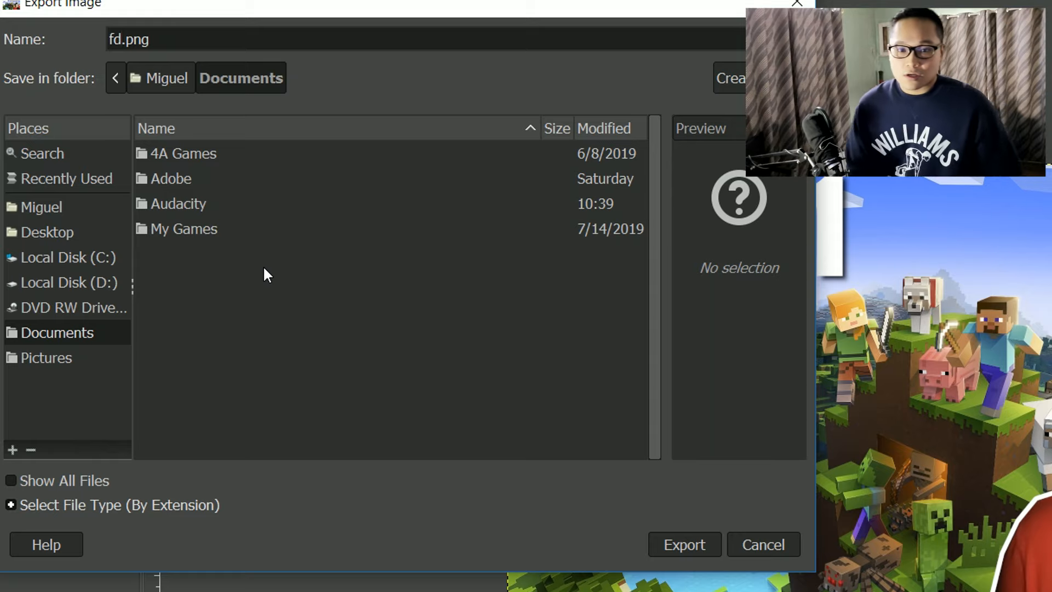
pyautogui.moveTo(187, 37); pyautogui.dragTo(128, 43)
pyautogui.write('jpg')
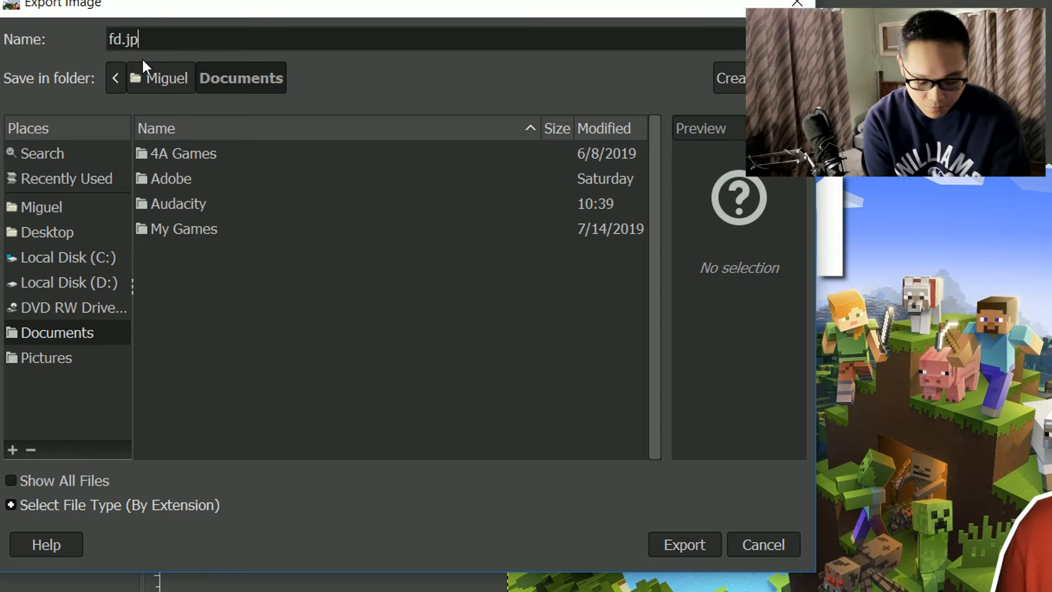